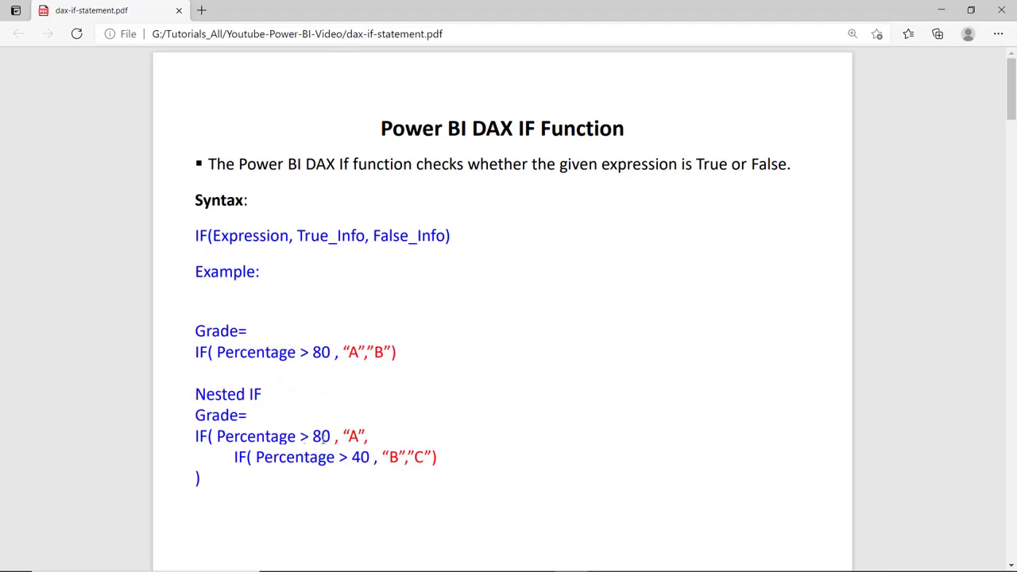
Review the DAX IF syntax, the nested IF example and the grade flowchart in the PDF
drag(334, 437, 363, 435)
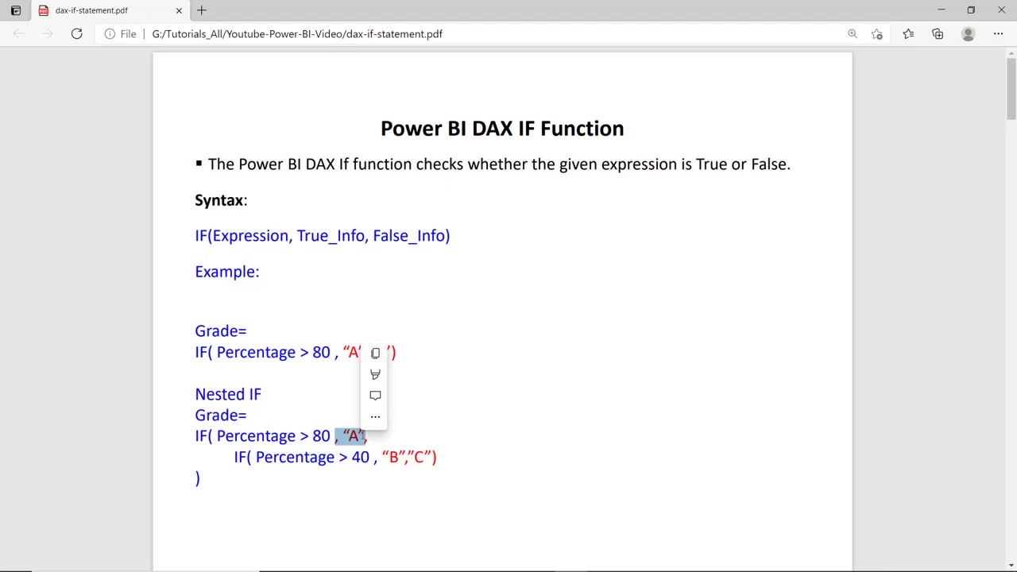
click(378, 438)
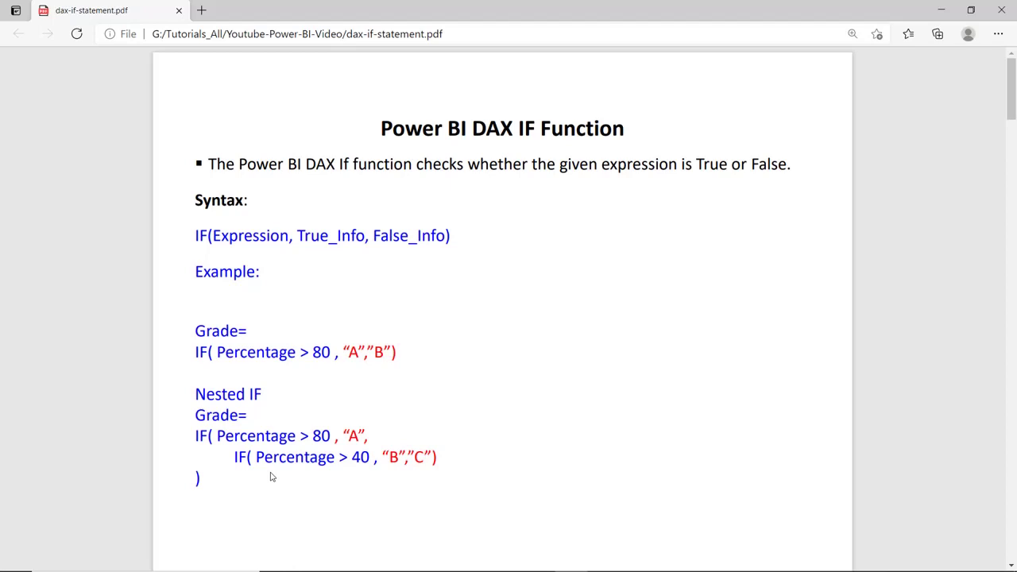
scroll(270, 477, down, 5)
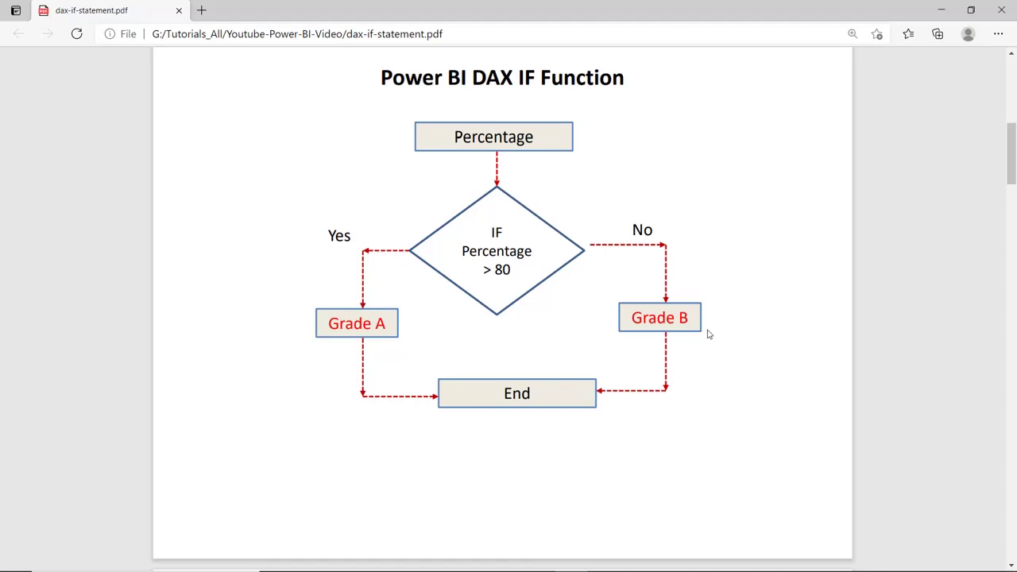
scroll(710, 335, down, 6)
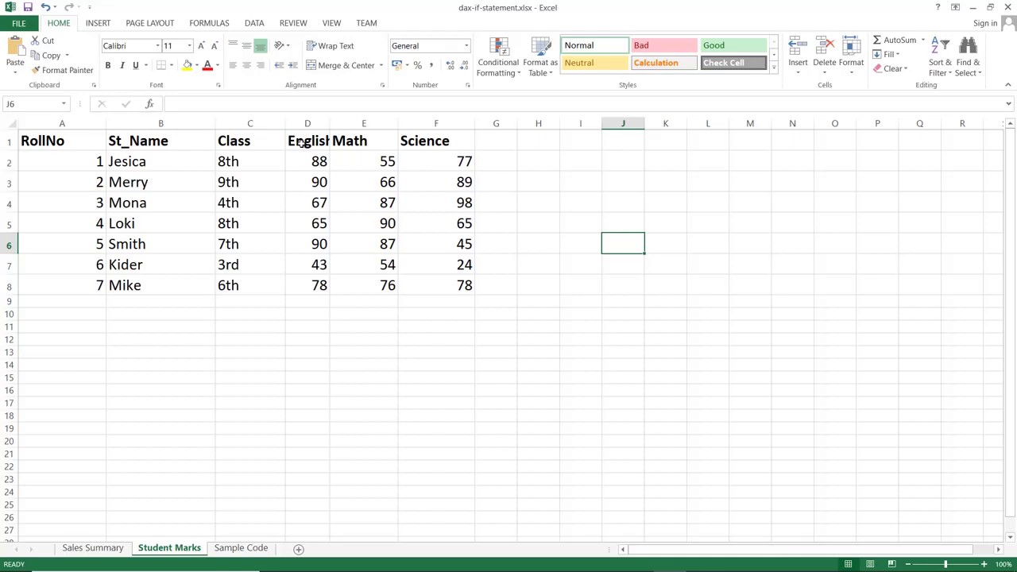
Switch to the Excel workbook and examine the Sales Summary, Student Marks and Sample Code sheets
click(109, 548)
click(169, 548)
click(241, 548)
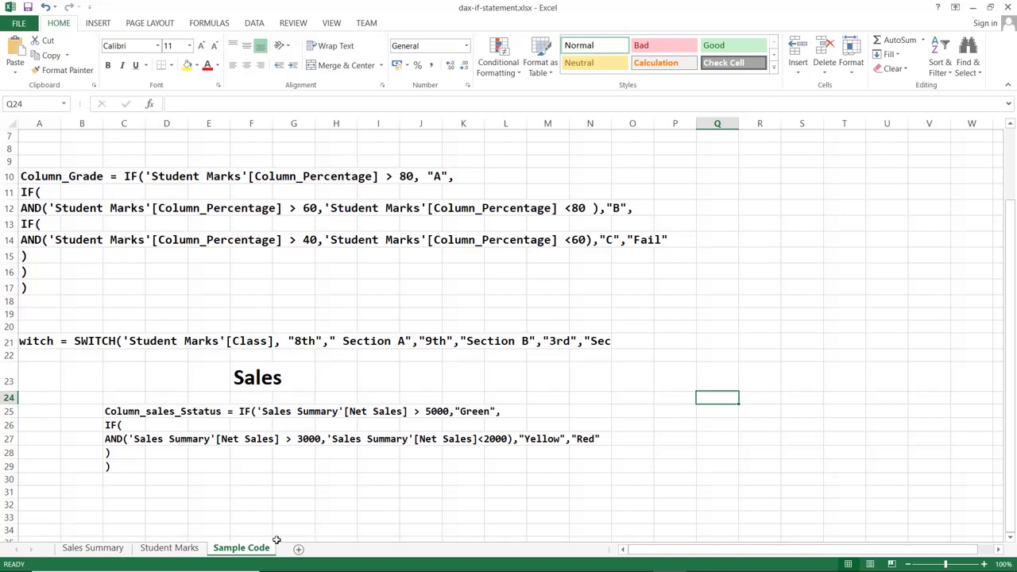
click(170, 548)
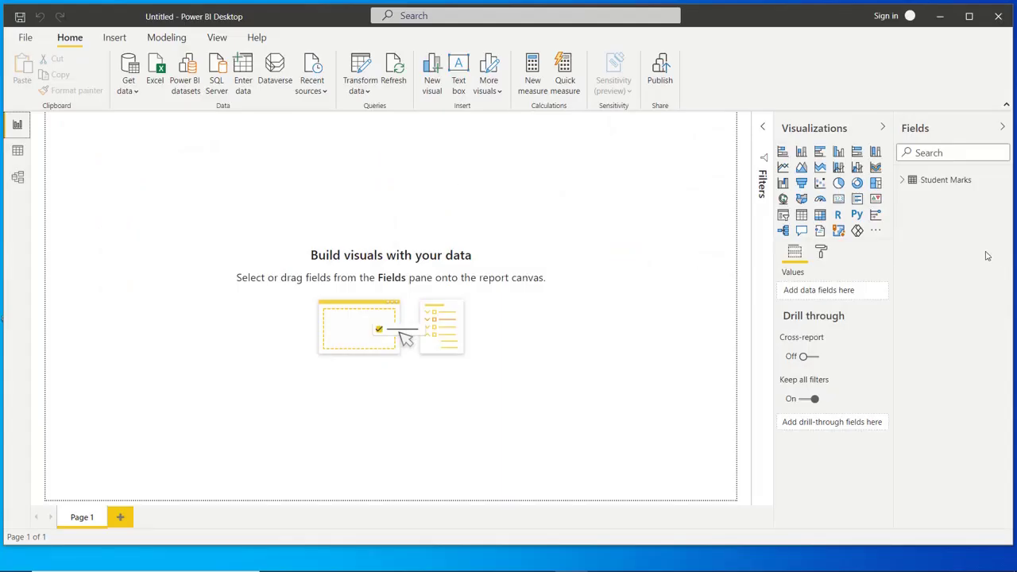
In Power BI Desktop, display the Student Marks data and add a calculated column named Column_Total
click(904, 182)
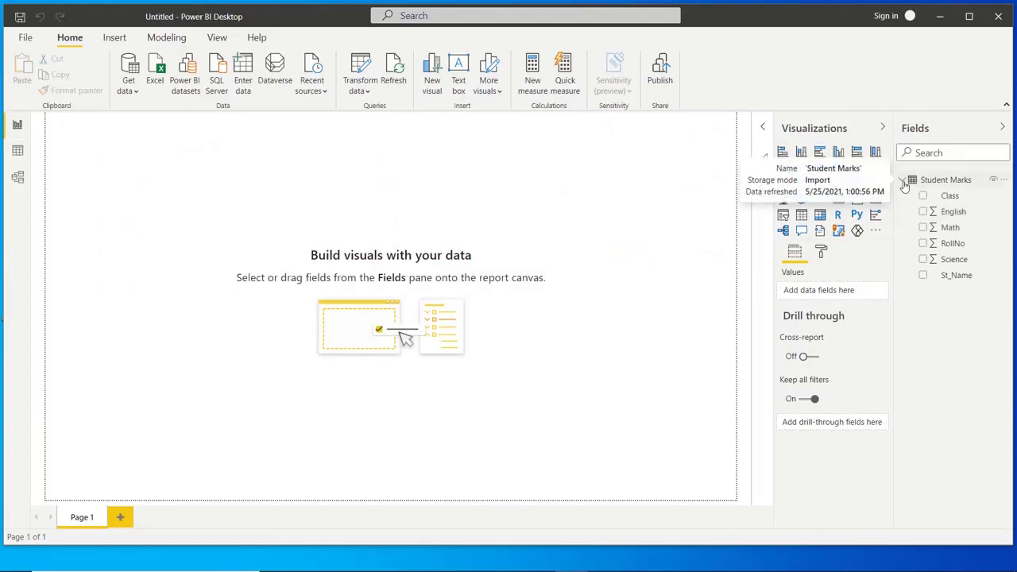
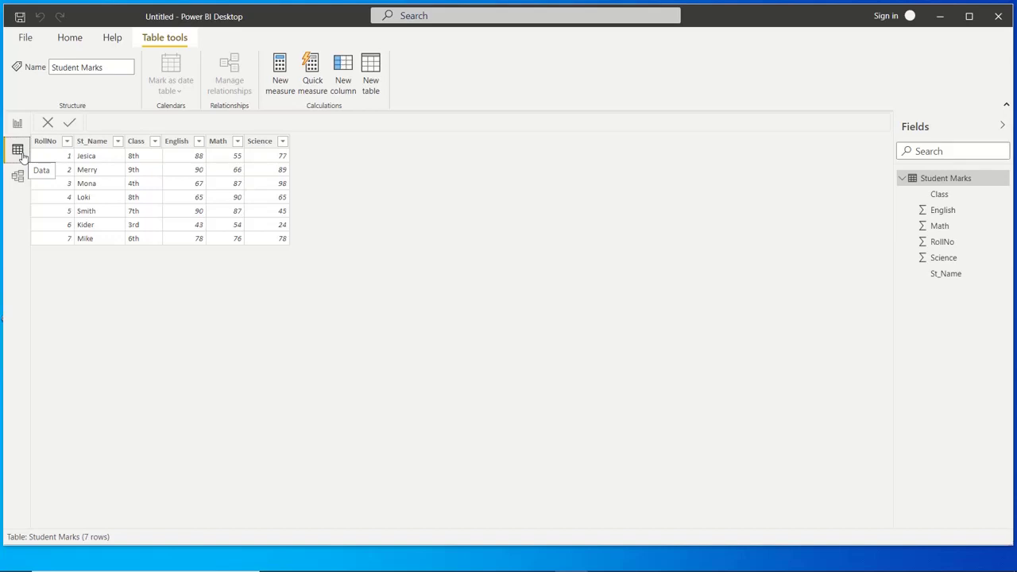
right_click(943, 181)
click(845, 201)
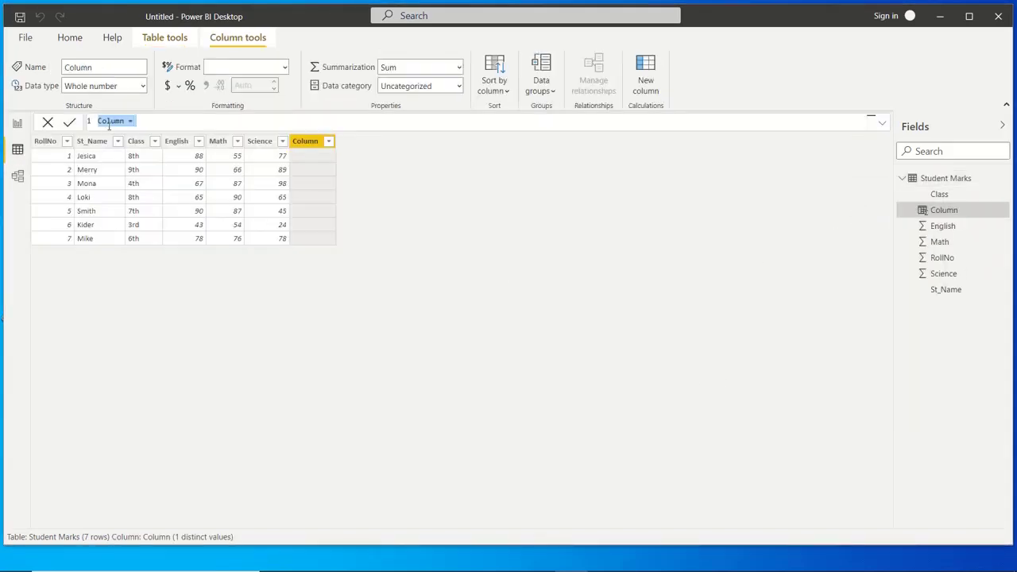
click(124, 122)
text(_Total)
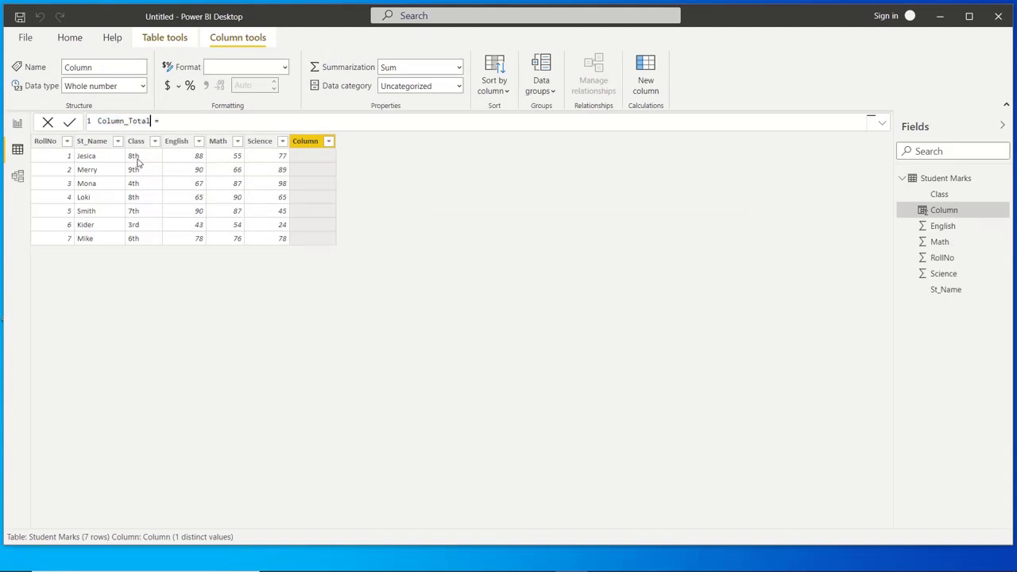
Define Column_Total as the sum of the English, Math and Science columns of Student Marks
click(179, 119)
text(St)
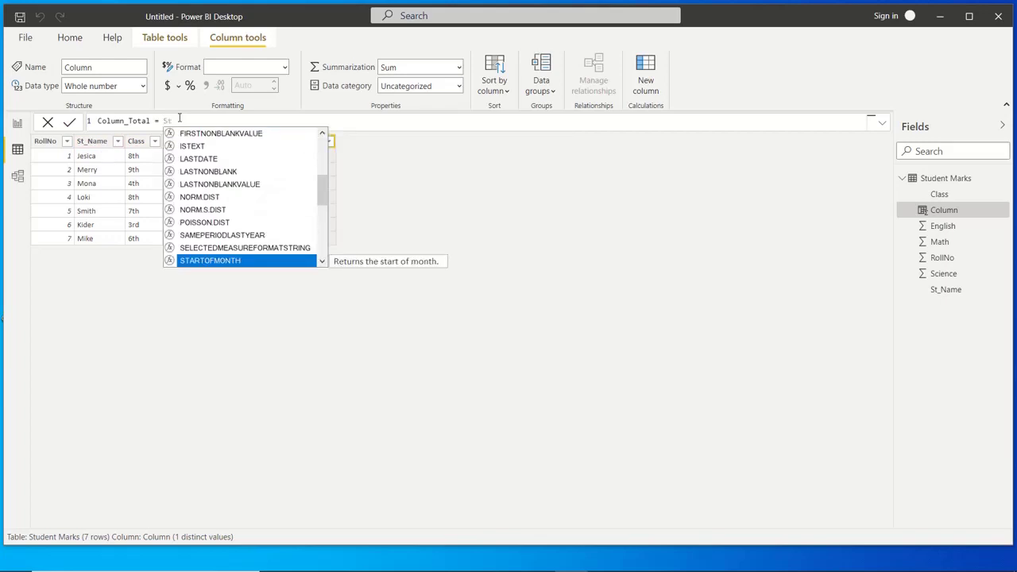
text(u)
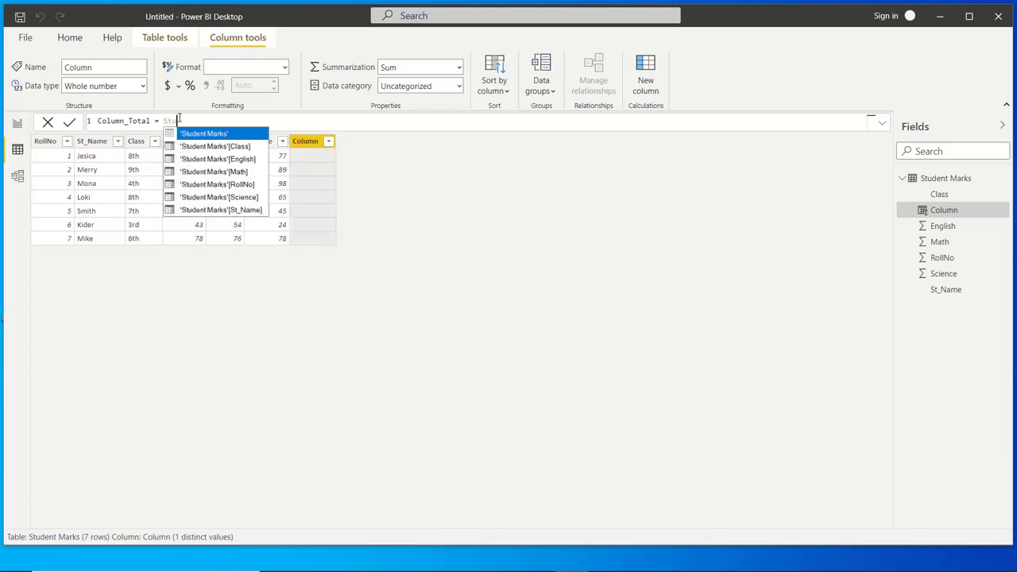
click(239, 164)
text(+)
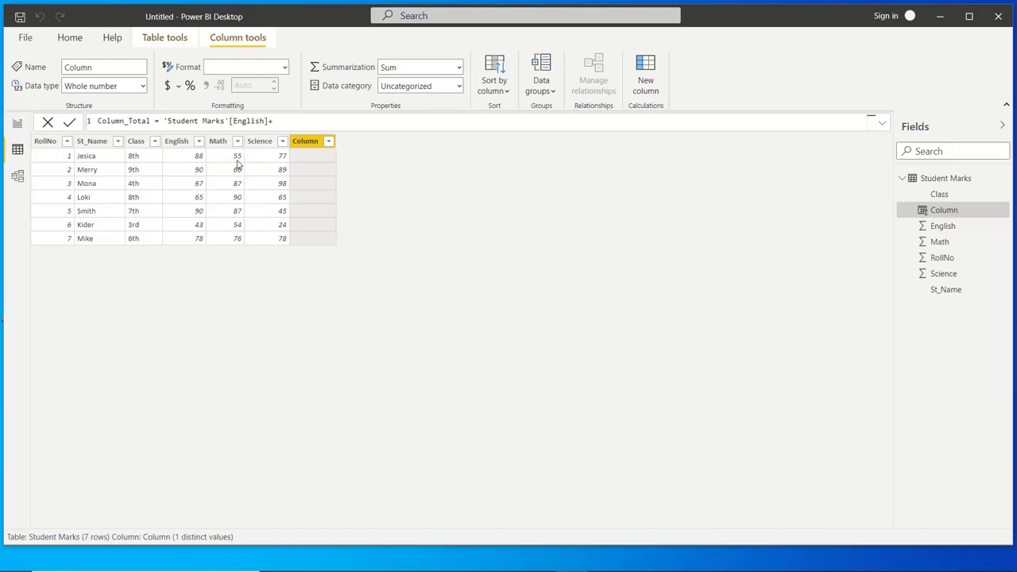
text(Stu)
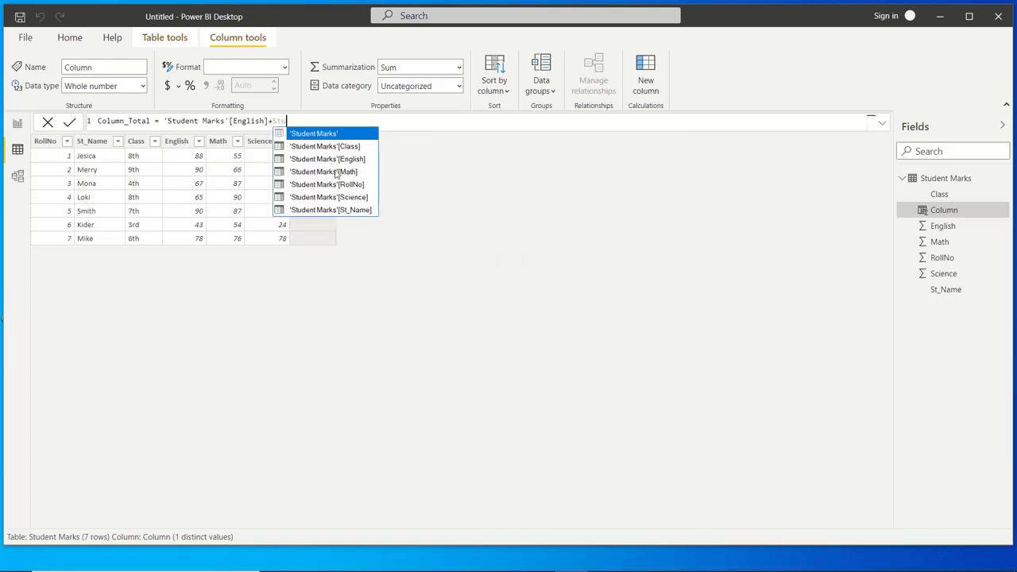
click(336, 174)
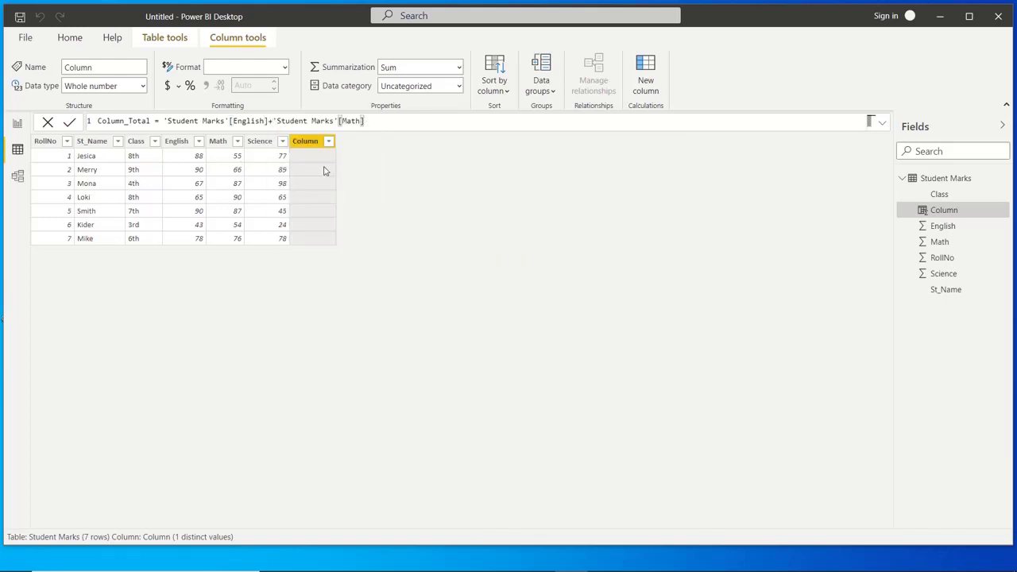
text(+'Student Marks'[Science])
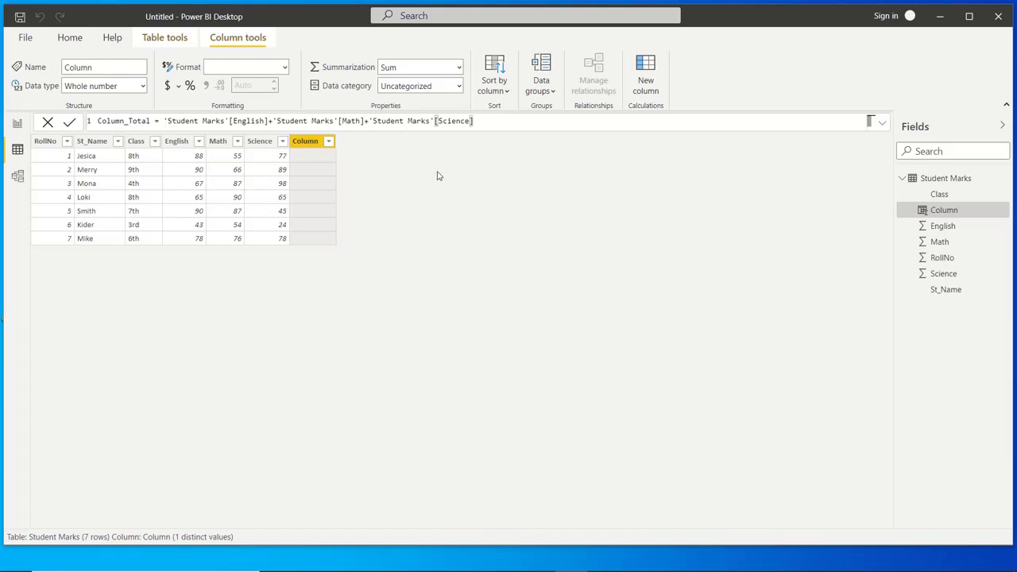
key(Return)
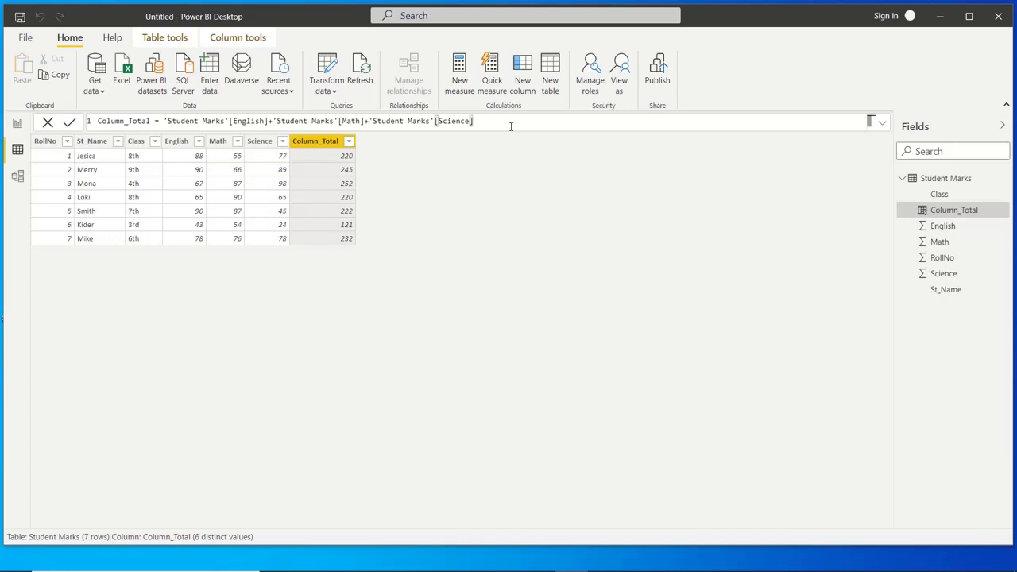
Add a calculated column to Student Marks with the formula Column_Percentage = 'Student Marks'[Column_Total]/3
right_click(934, 184)
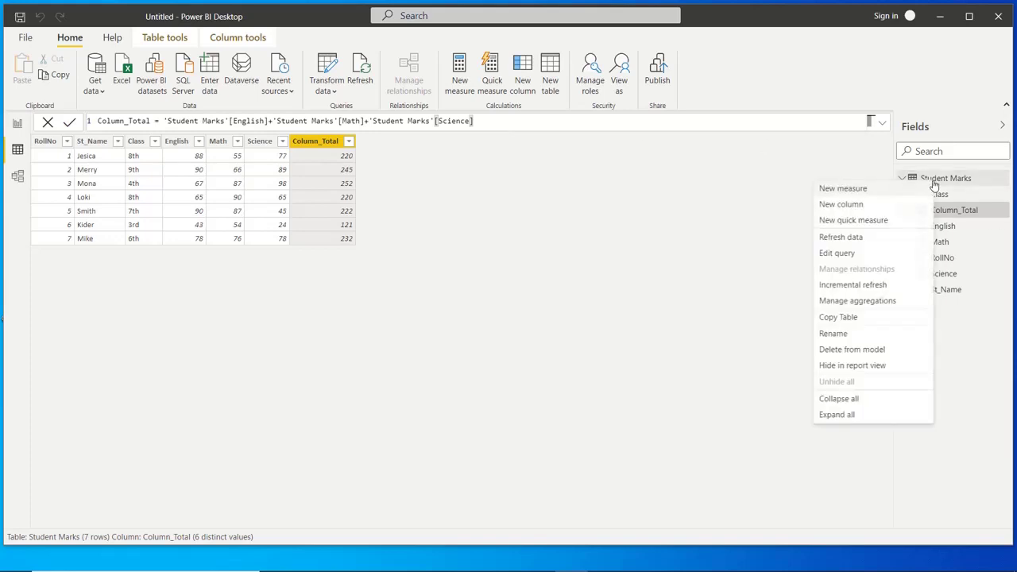
click(879, 205)
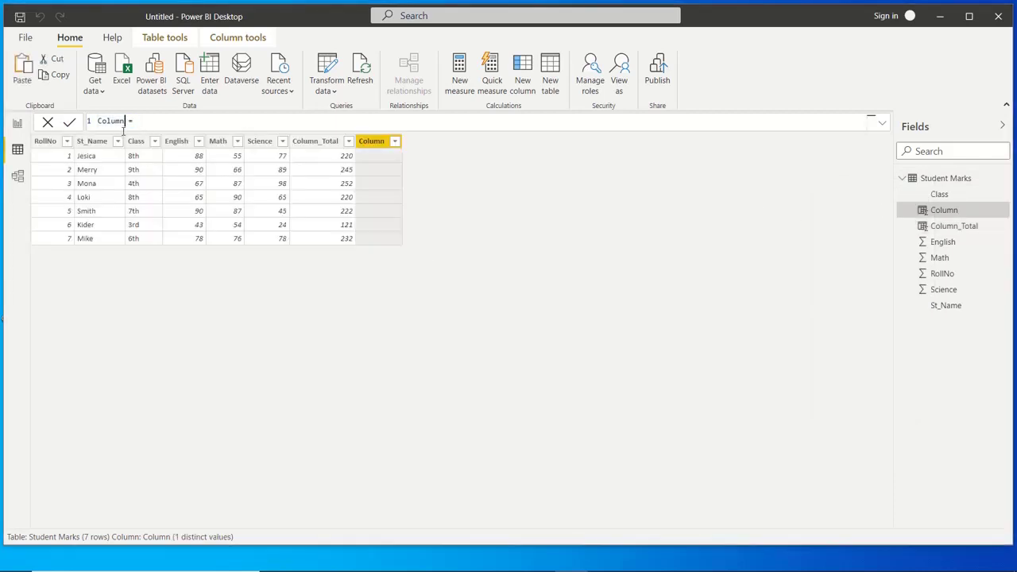
text(_Percentage =)
click(200, 120)
text(Stu)
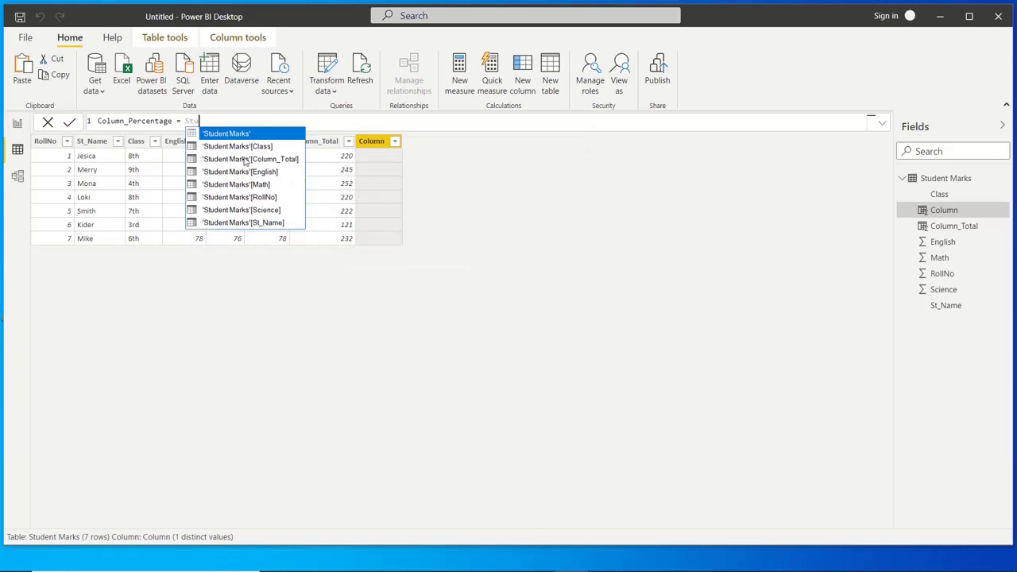
click(245, 160)
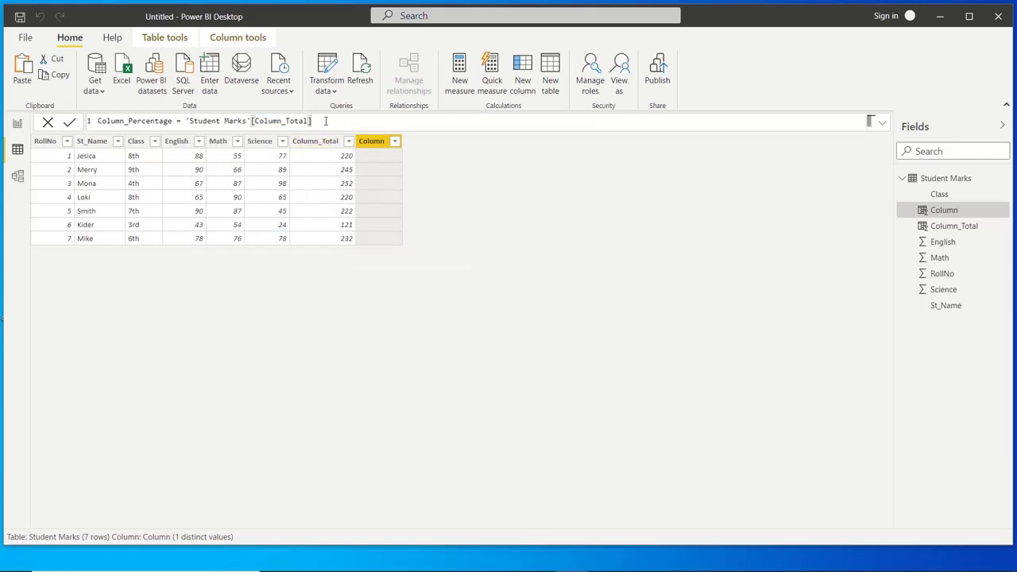
text(/3)
key(Return)
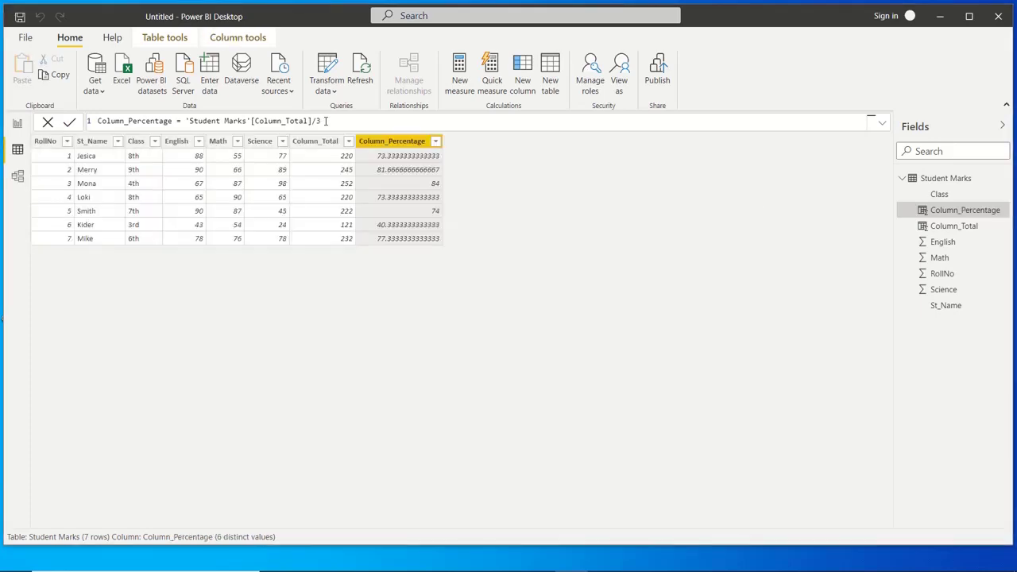
Format the Column_Percentage column as a decimal number
click(239, 37)
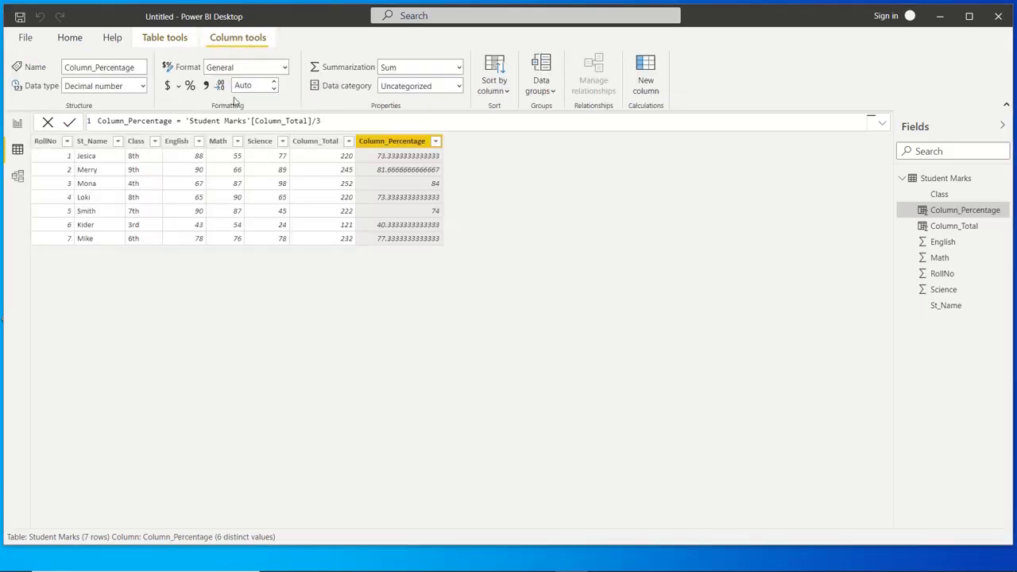
click(285, 69)
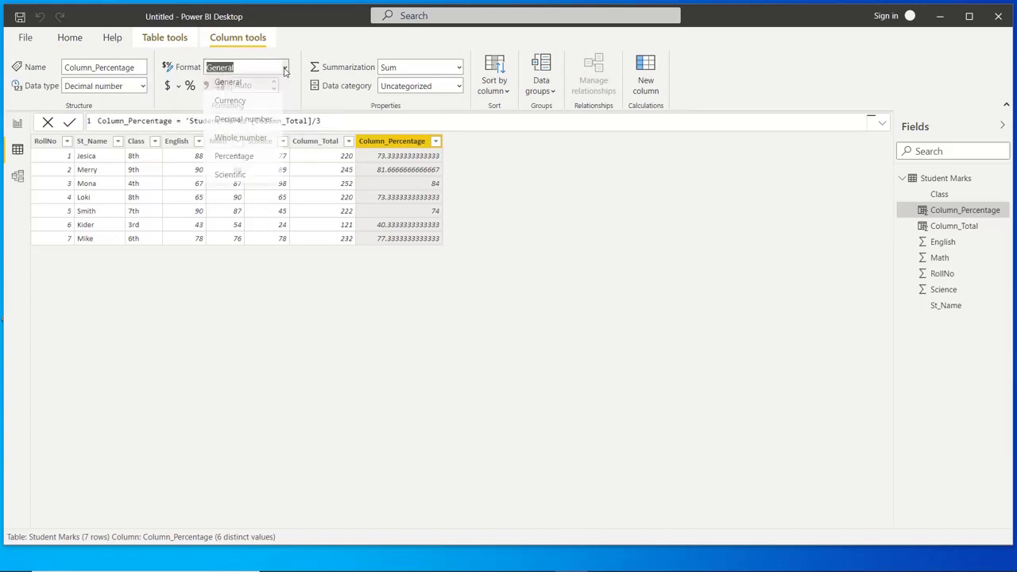
click(242, 123)
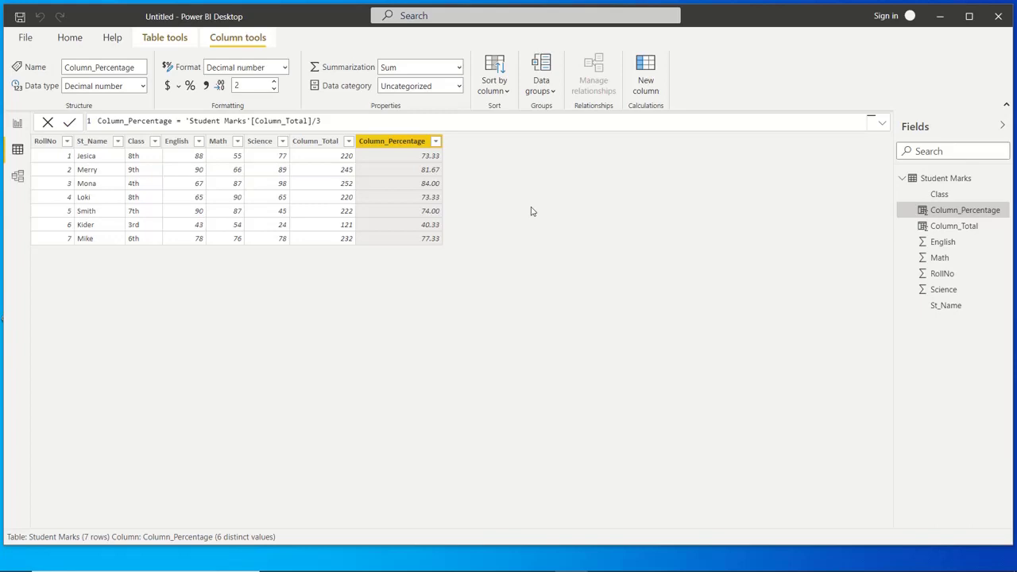
Add another calculated column to the Student Marks table and name it Grade
right_click(940, 183)
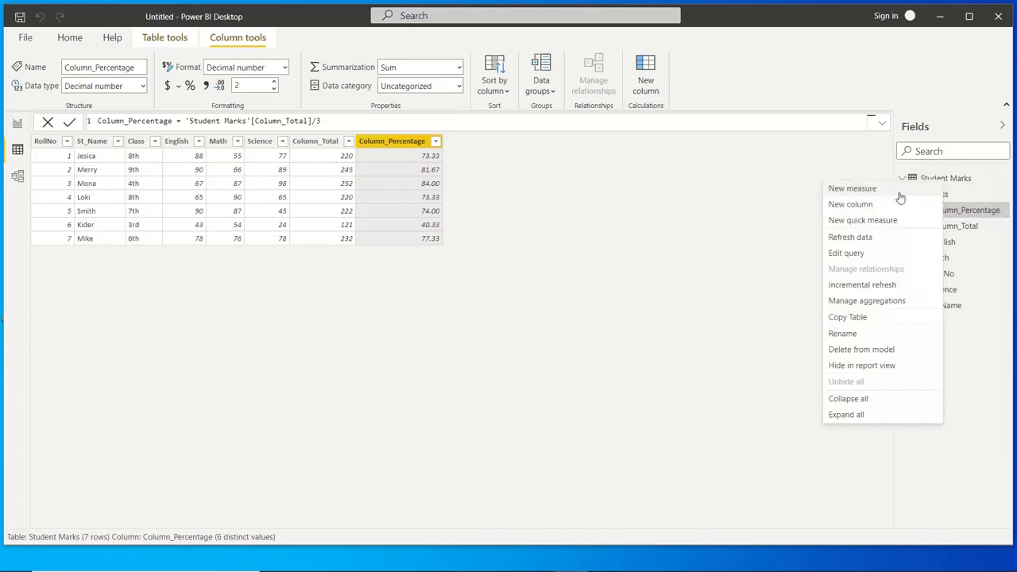
click(846, 201)
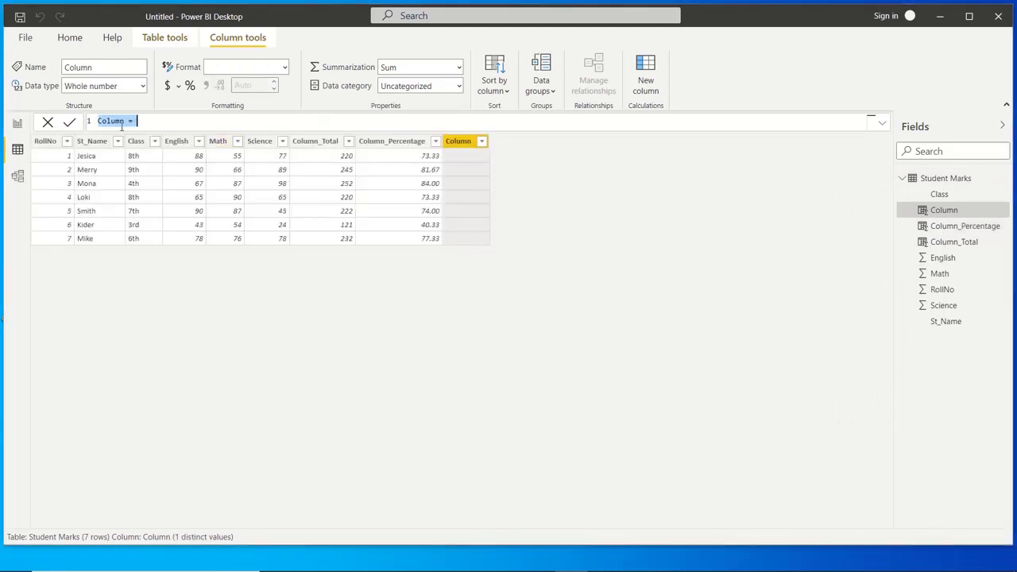
double_click(116, 123)
text(Grade)
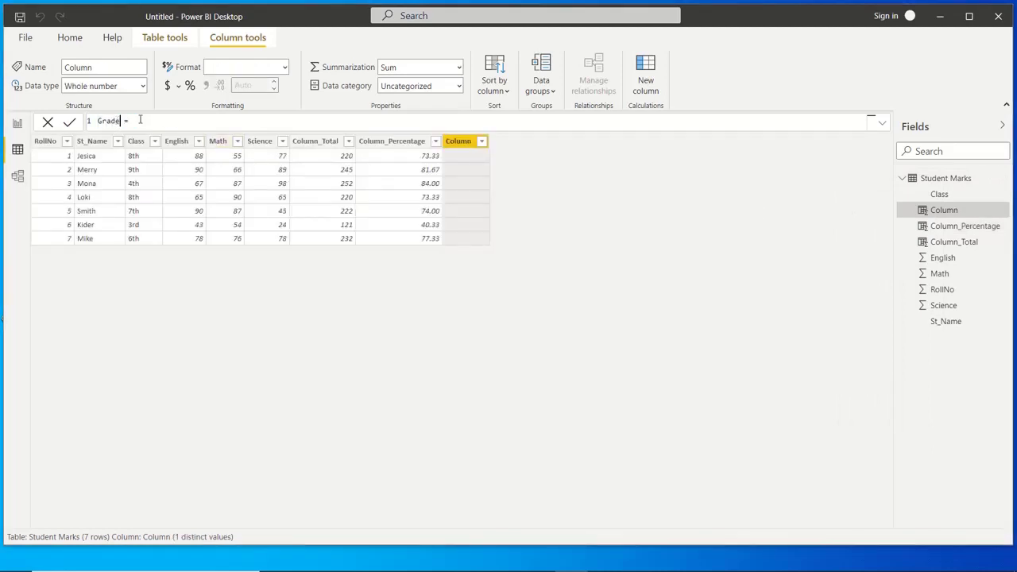
Start the Grade formula with an IF function whose logical test is 'Student Marks'[Column_Percentage]>80
click(169, 120)
text(IF)
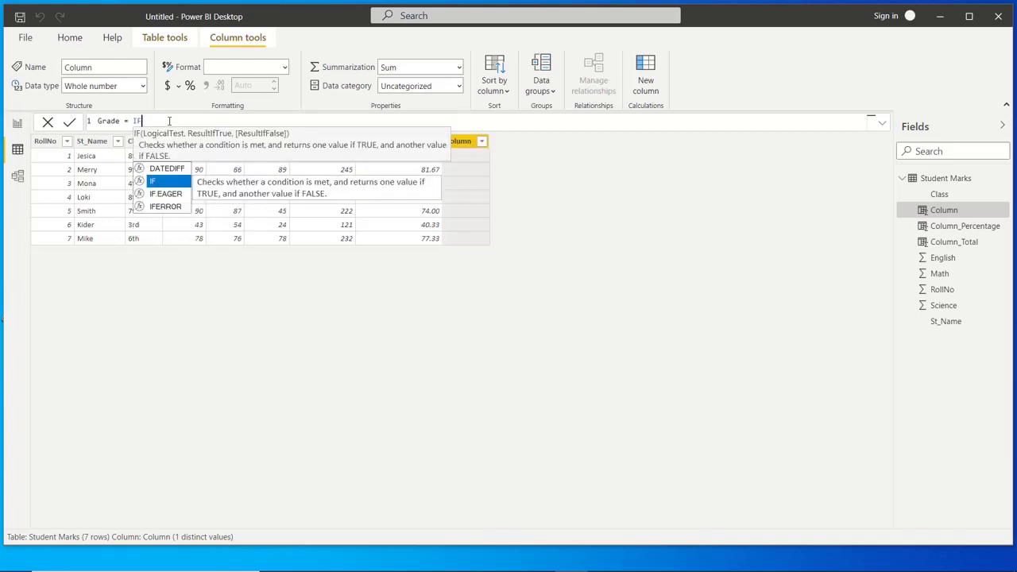
text(()
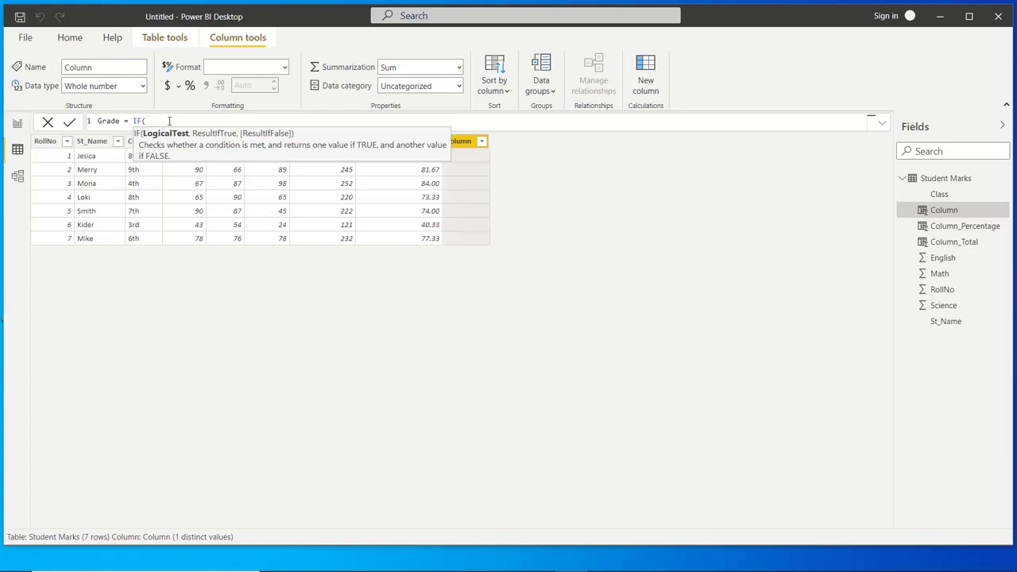
text(Stu)
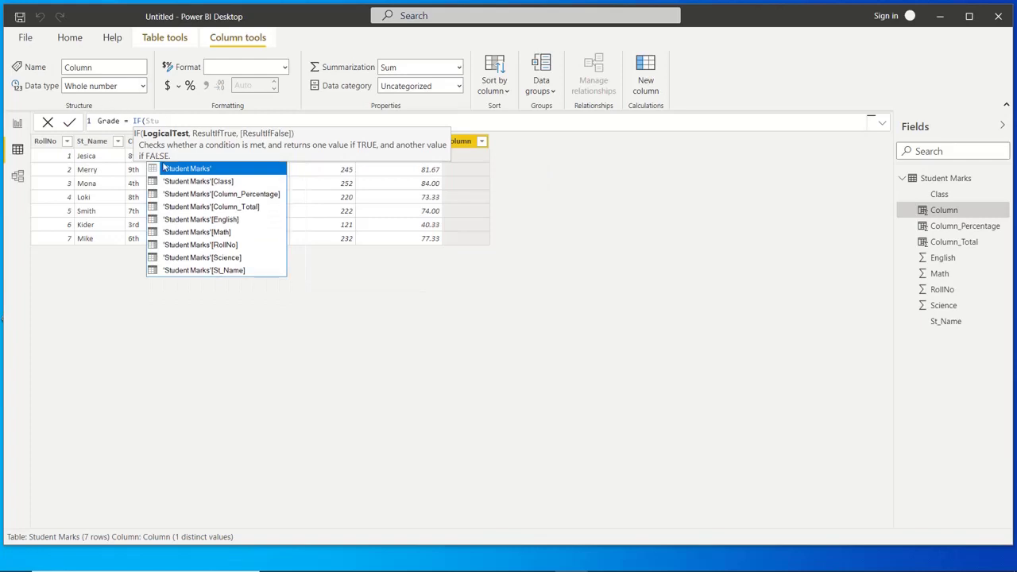
key(Down)
key(Down)
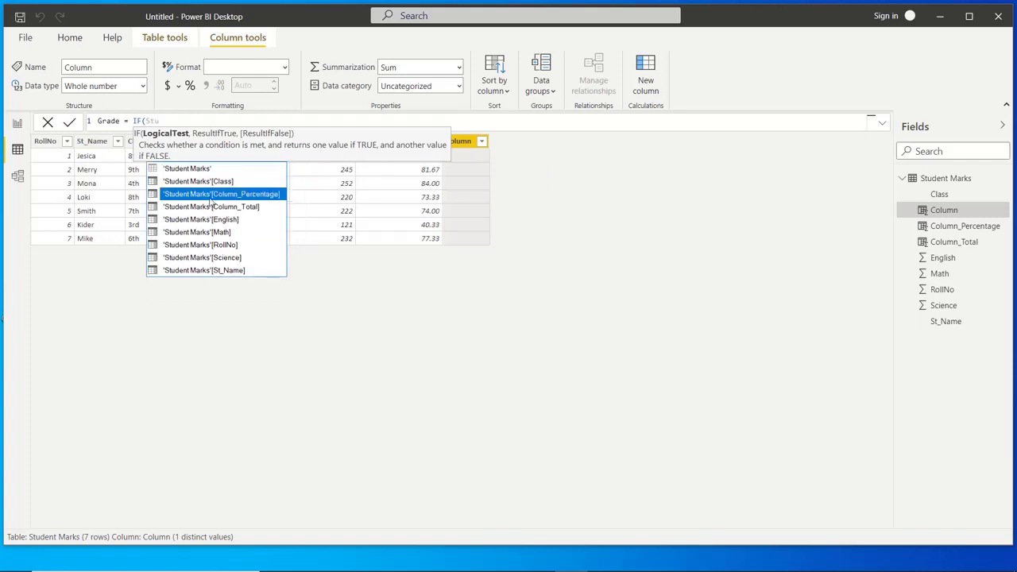
key(Tab)
text(>80)
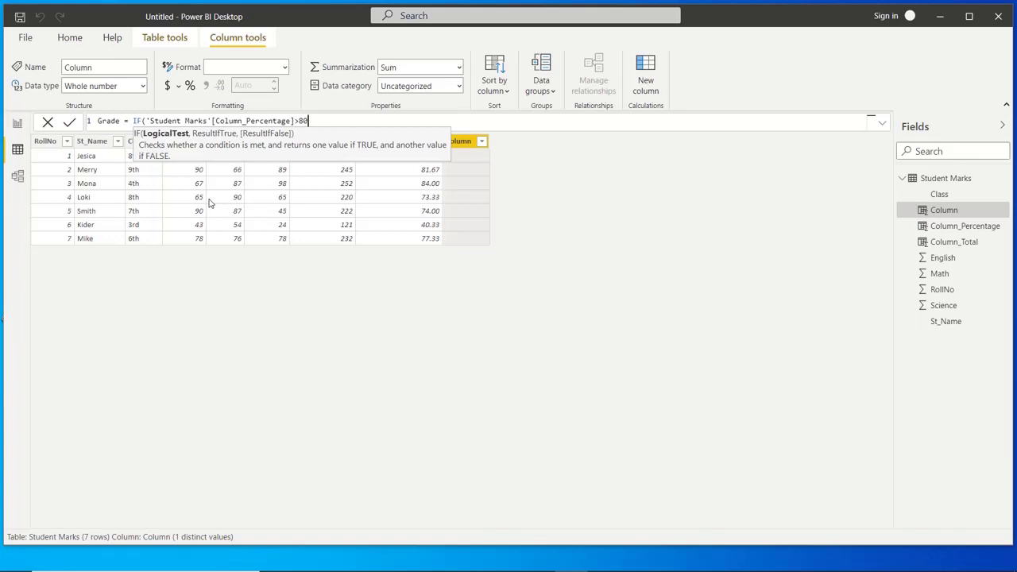
Make the Grade formula return "A" when the test is true and "B" otherwise, and commit it
text(,")
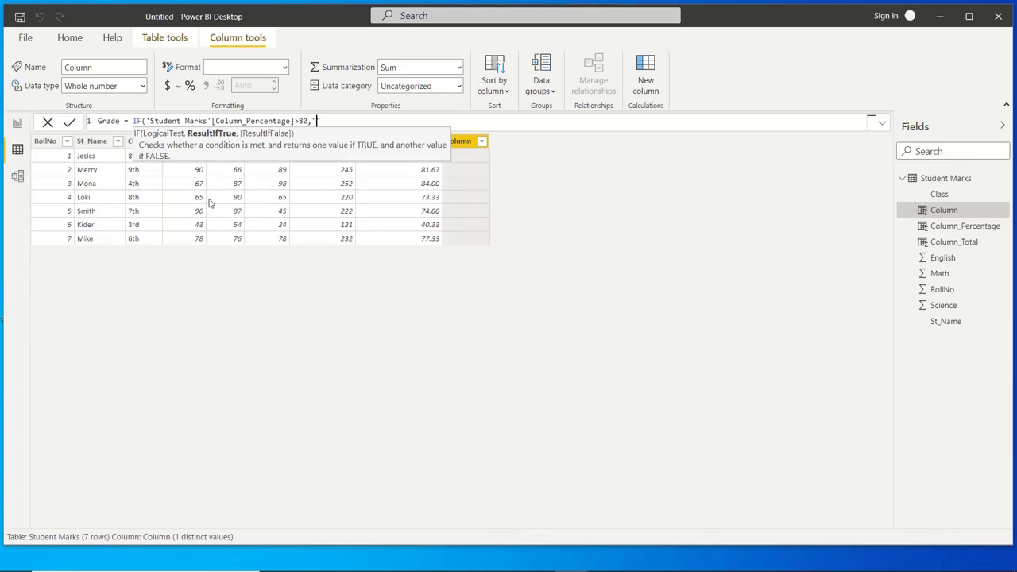
text(A",)
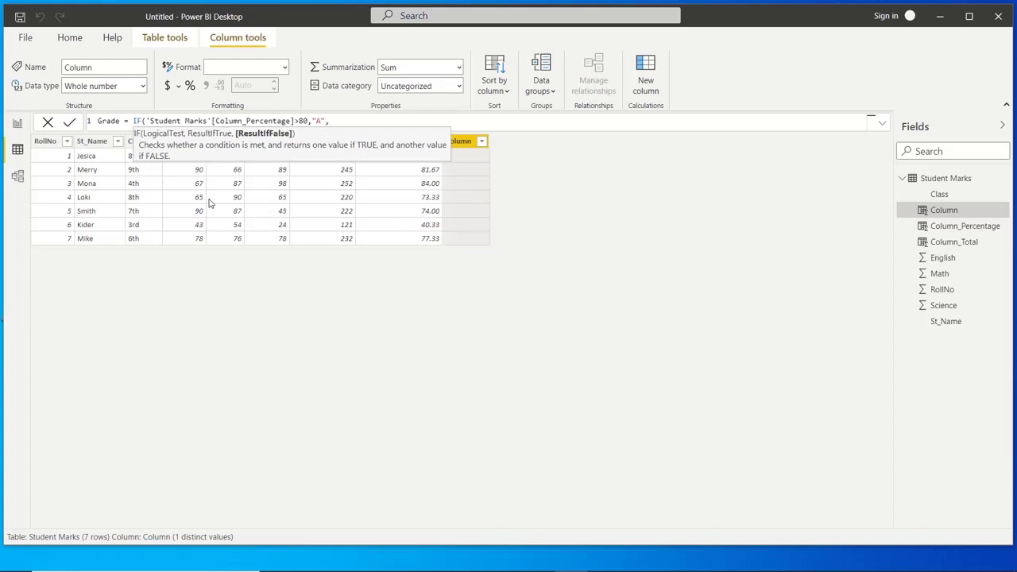
text("B"))
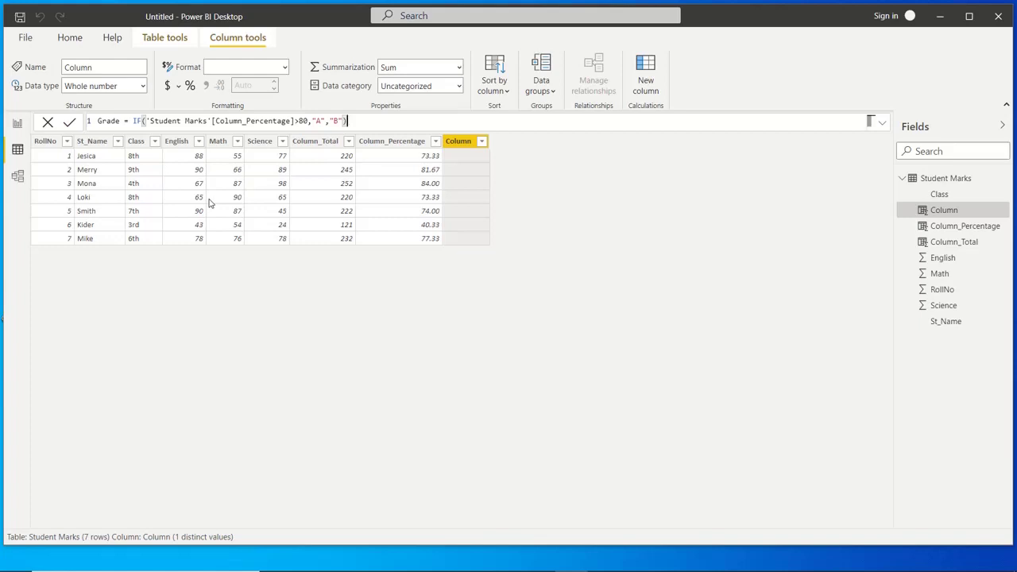
key(Return)
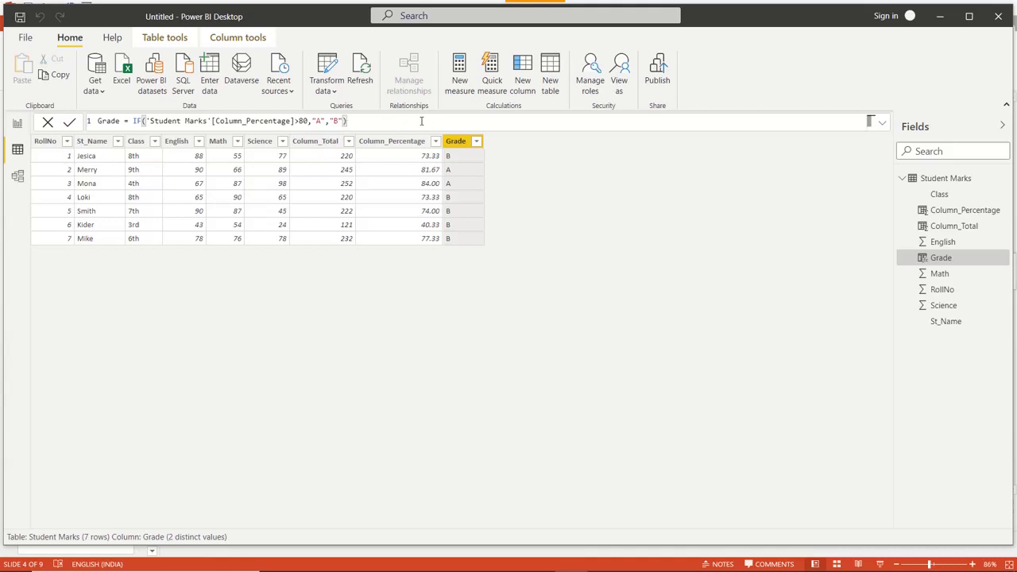
Replace the "B" result in the Grade formula with a nested IF function on a new line
click(342, 121)
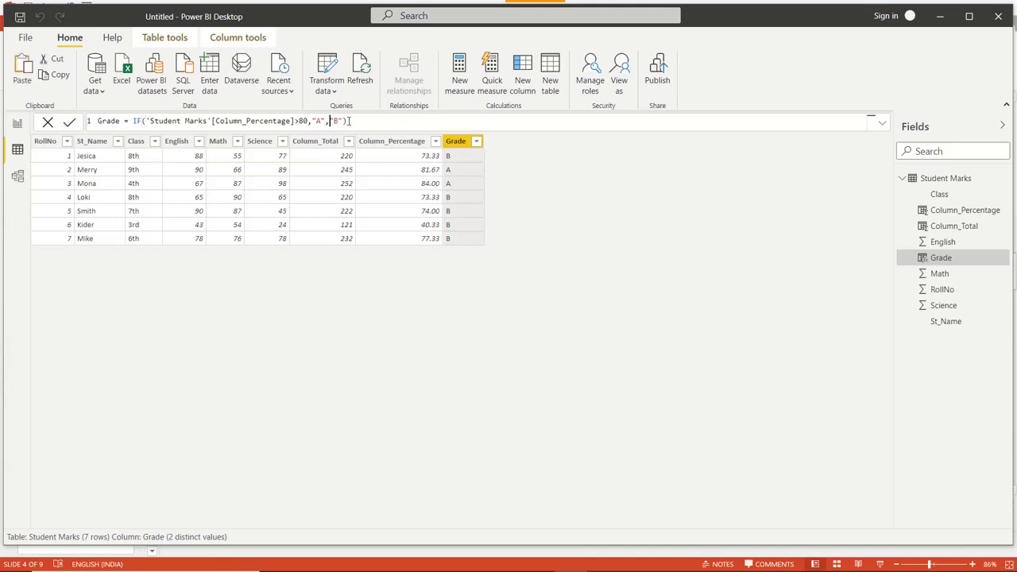
key(Delete)
key(Delete)
key(Delete)
key(shift+Return)
text(IF()
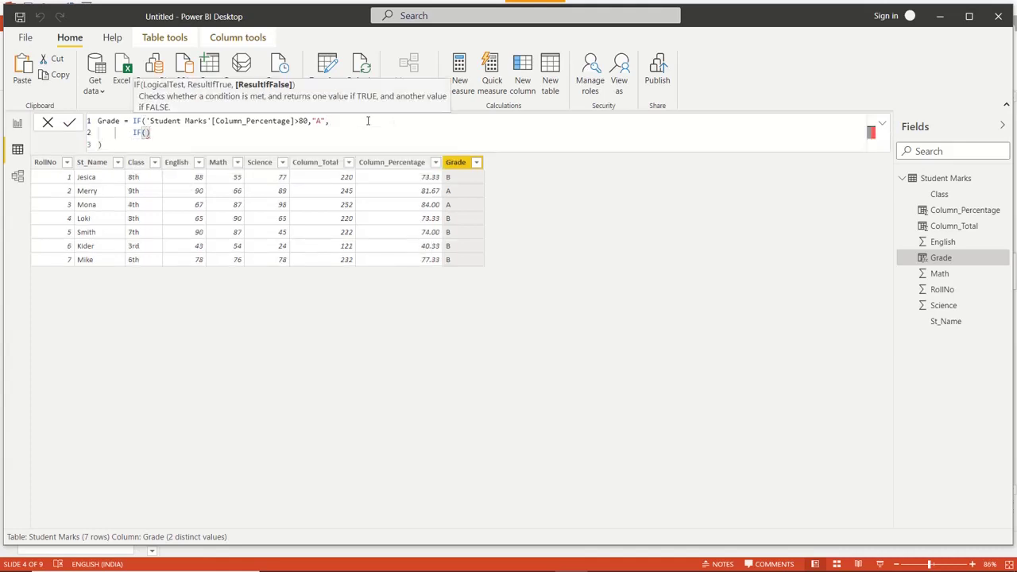
Copy the Column_Percentage condition from the outer IF into the nested IF and change its threshold to 70
drag(146, 120, 308, 121)
key(ctrl+c)
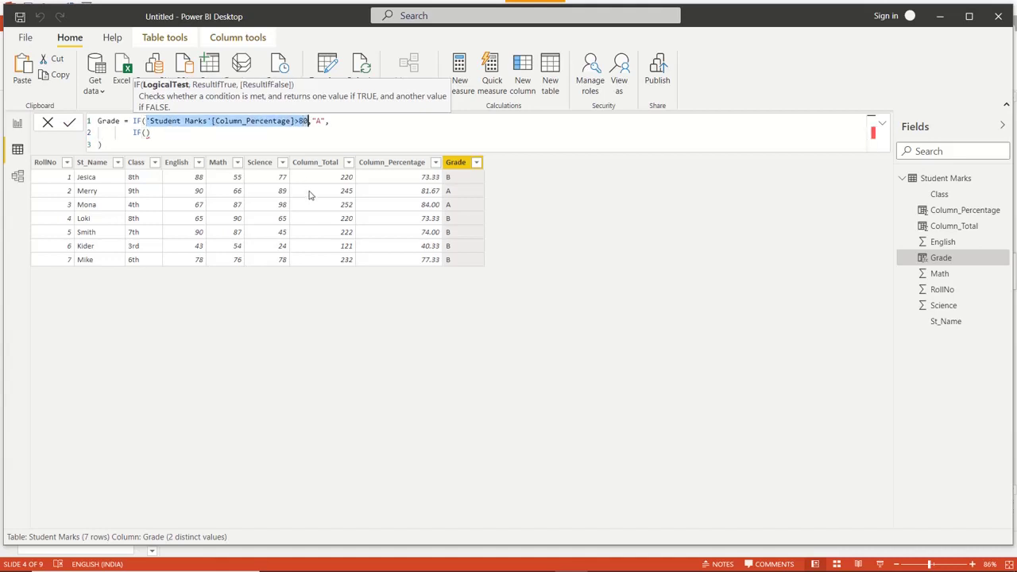
click(146, 133)
click(145, 139)
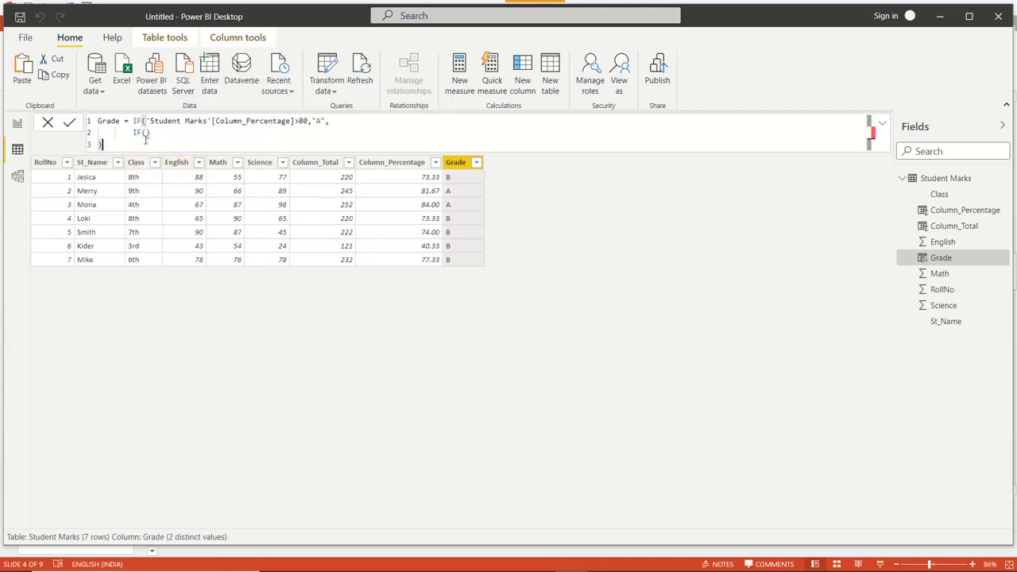
click(146, 133)
key(ctrl+v)
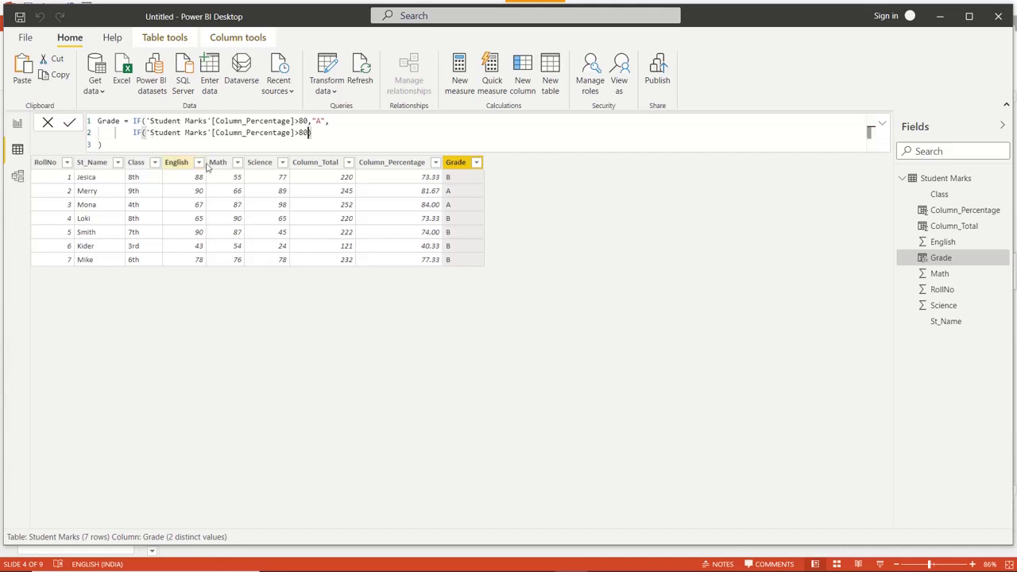
key(BackSpace)
key(BackSpace)
text(70)
Wrap the nested IF's >70 condition in an AND function, ready for a second argument
click(142, 132)
text(AND()
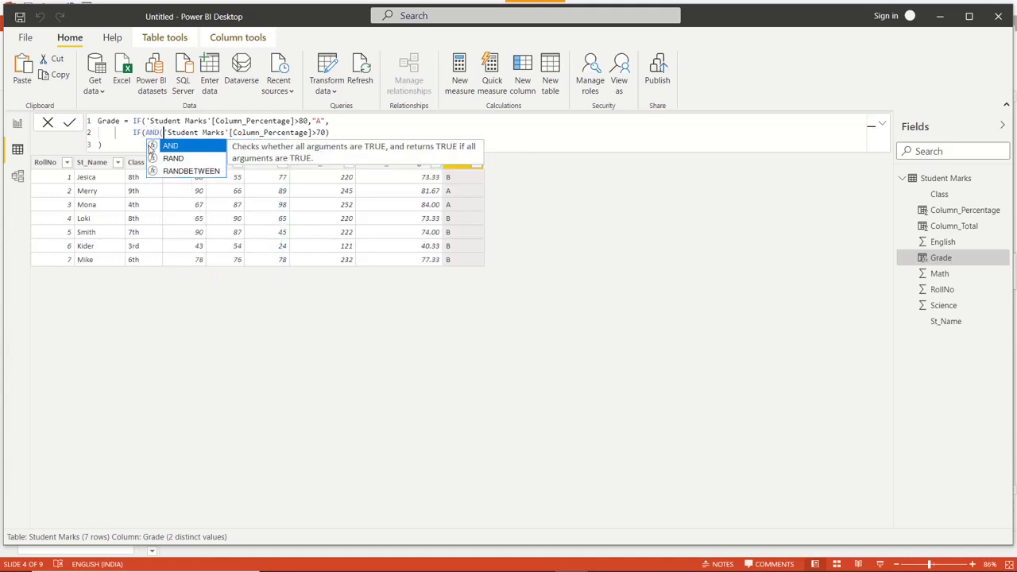
click(321, 134)
text(,)
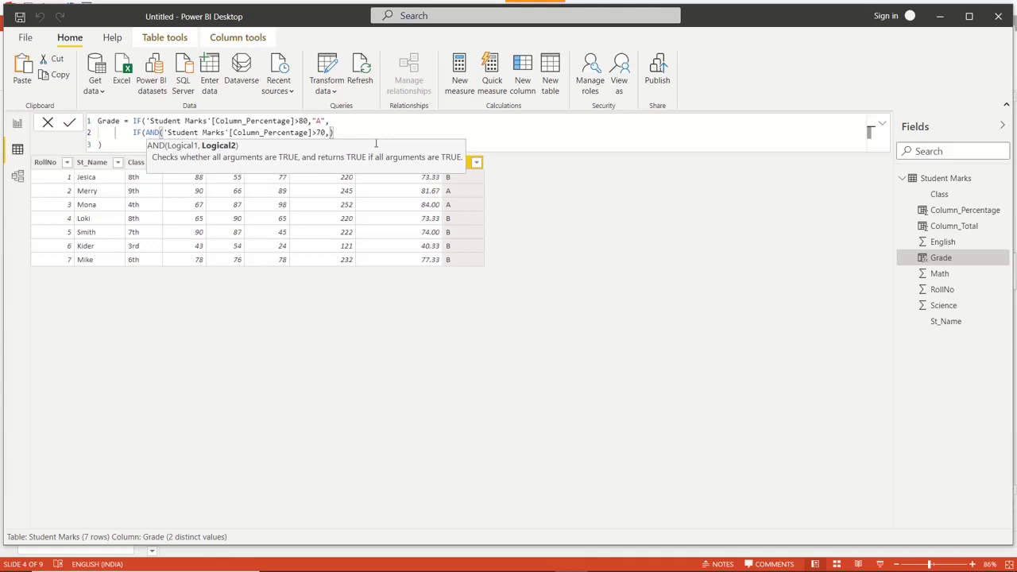
Copy the >70 condition as the second AND argument and change its comparison to <80
drag(326, 134, 165, 134)
key(ctrl+c)
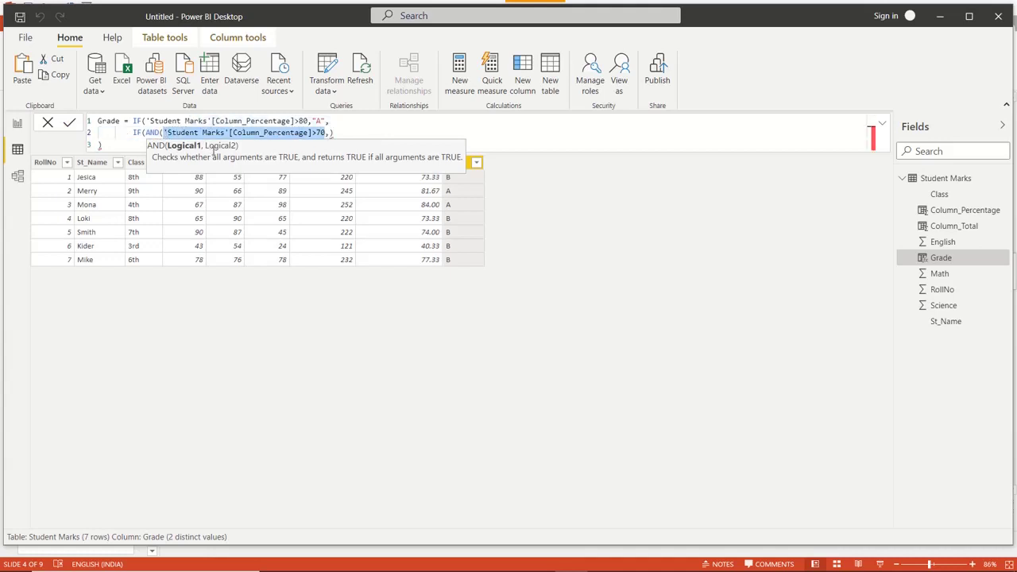
click(332, 132)
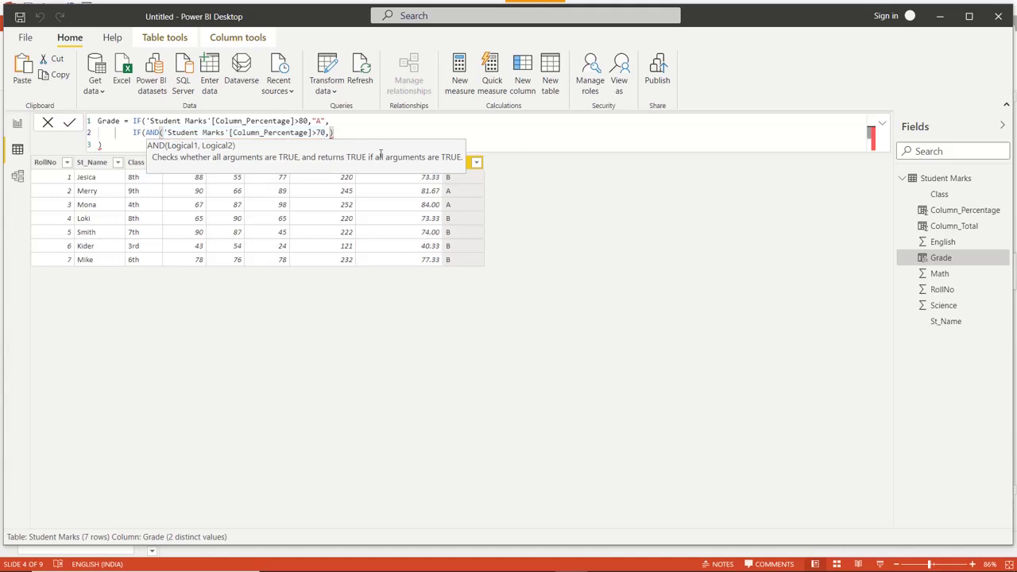
key(ctrl+v)
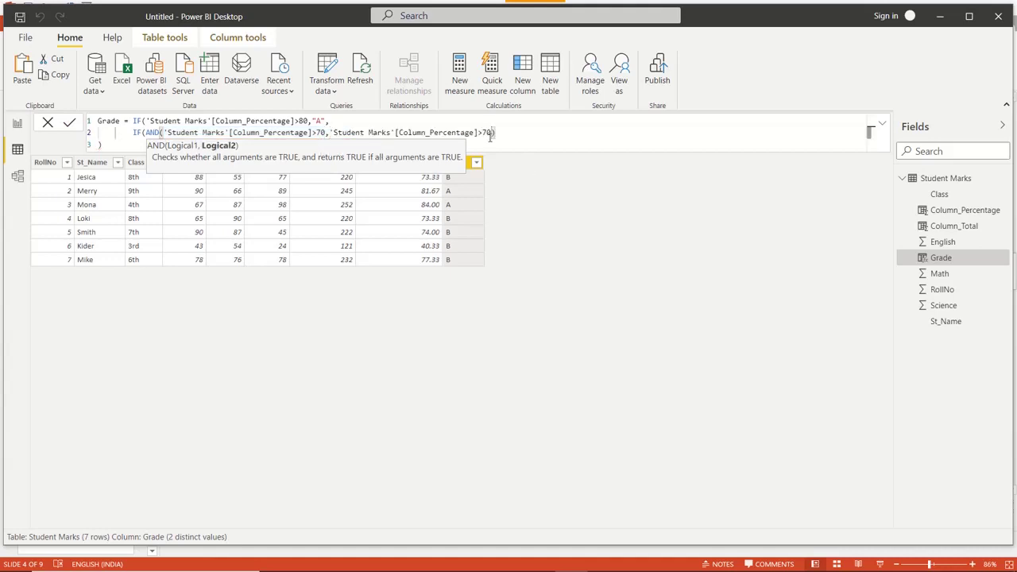
key(BackSpace)
key(BackSpace)
key(BackSpace)
text(<80)
Make the nested IF return "B" if true and "C" otherwise, close both functions and commit the Grade formula
click(528, 130)
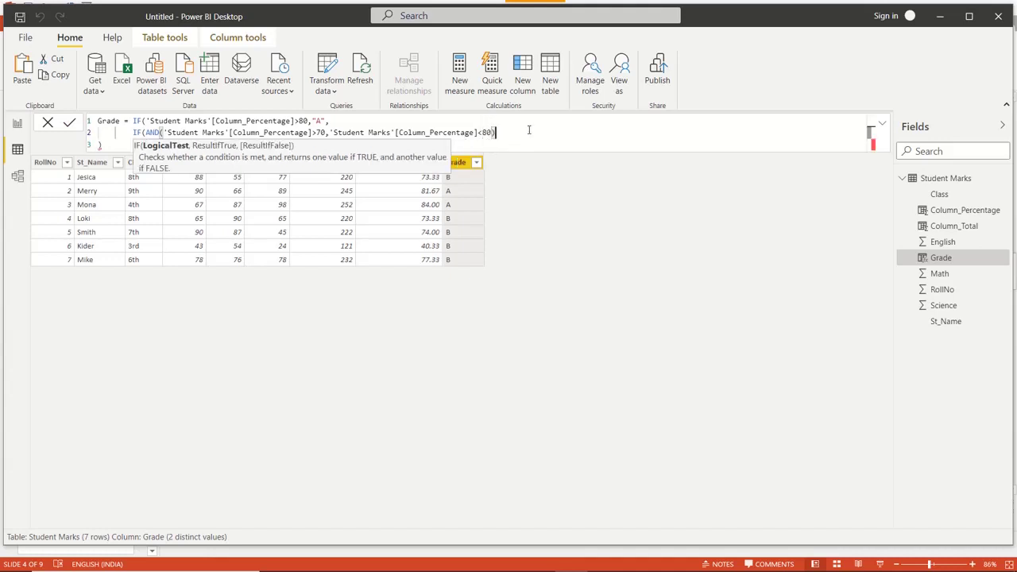
text(,"")
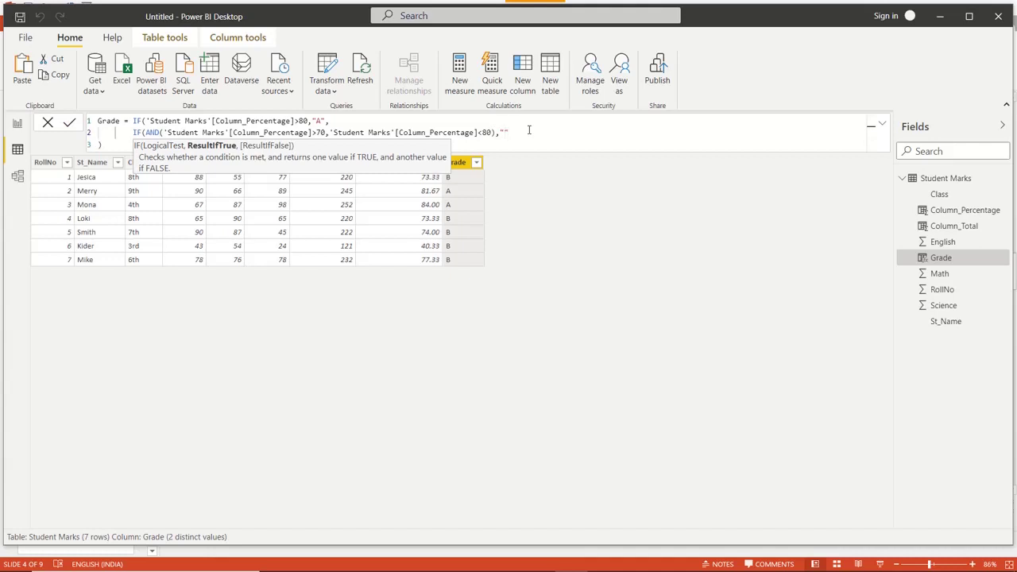
text(B",")
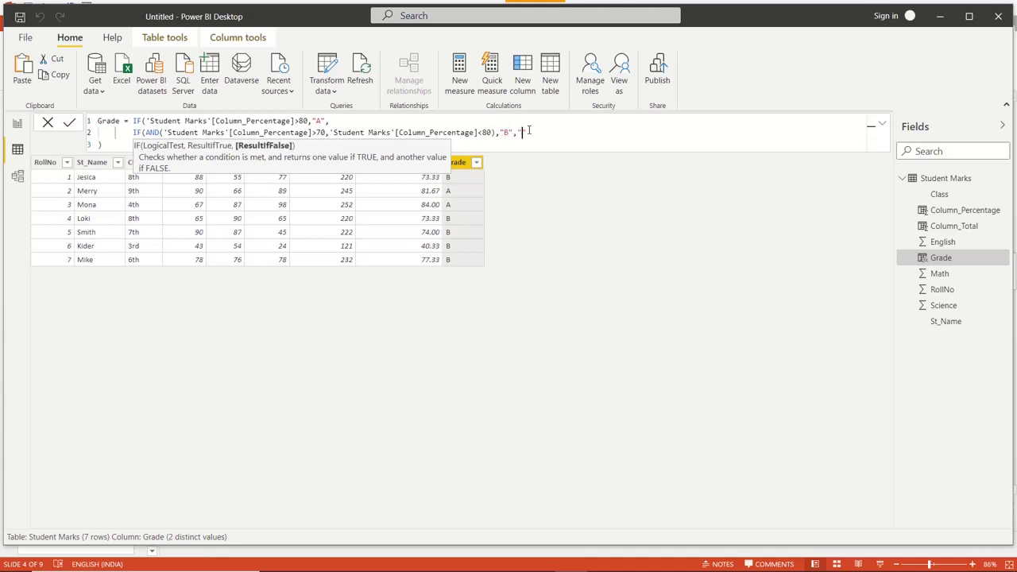
text(C)
text())
key(Return)
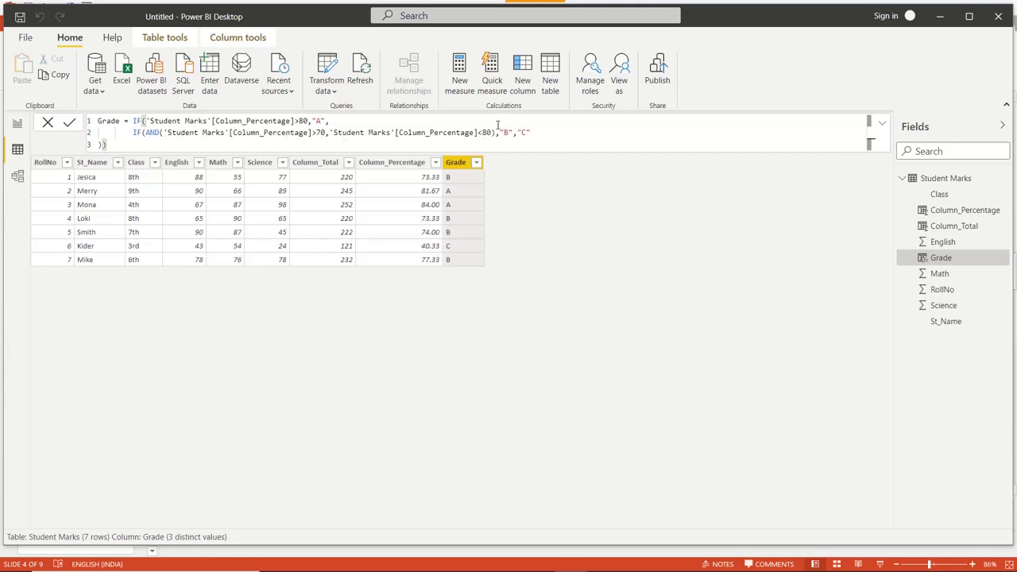
drag(510, 132, 531, 132)
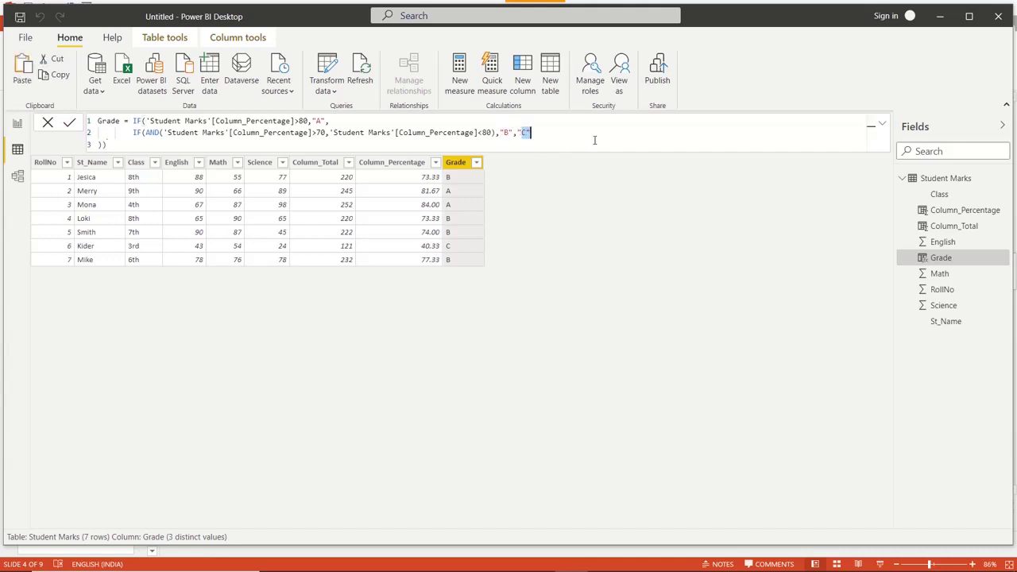
click(595, 140)
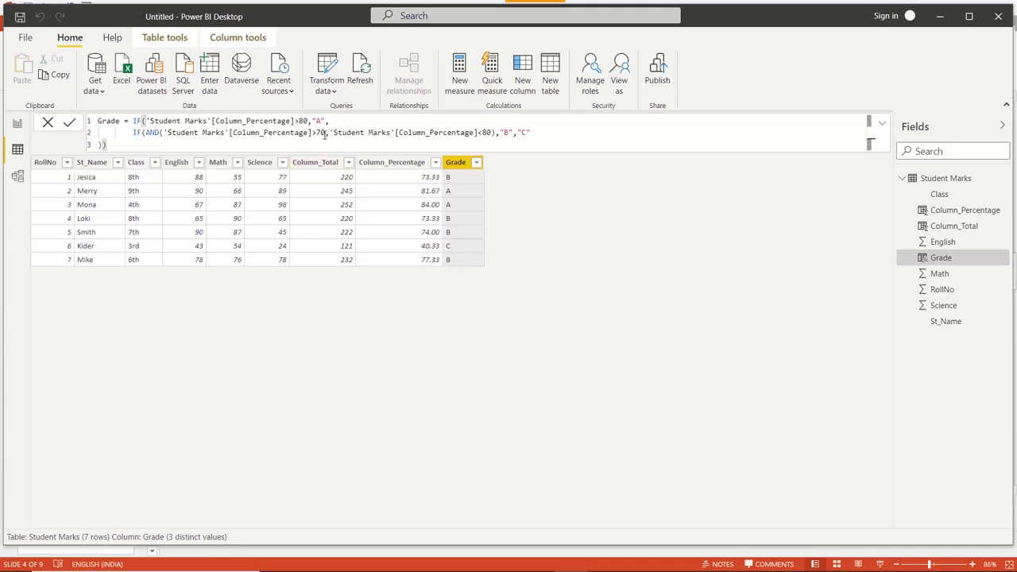
double_click(519, 133)
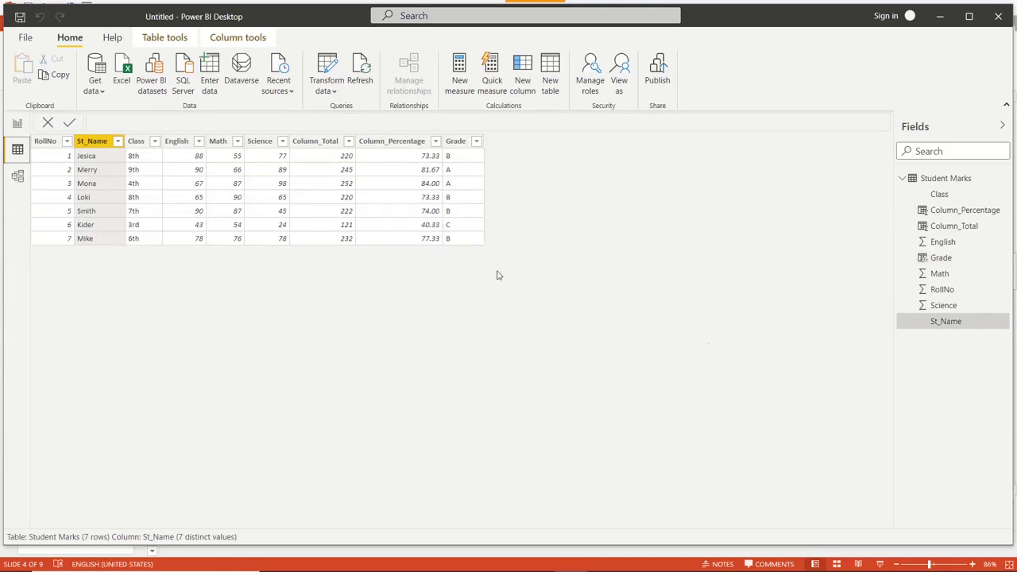
Add a stacked column chart to the report page and enlarge it to fill most of the canvas
click(17, 123)
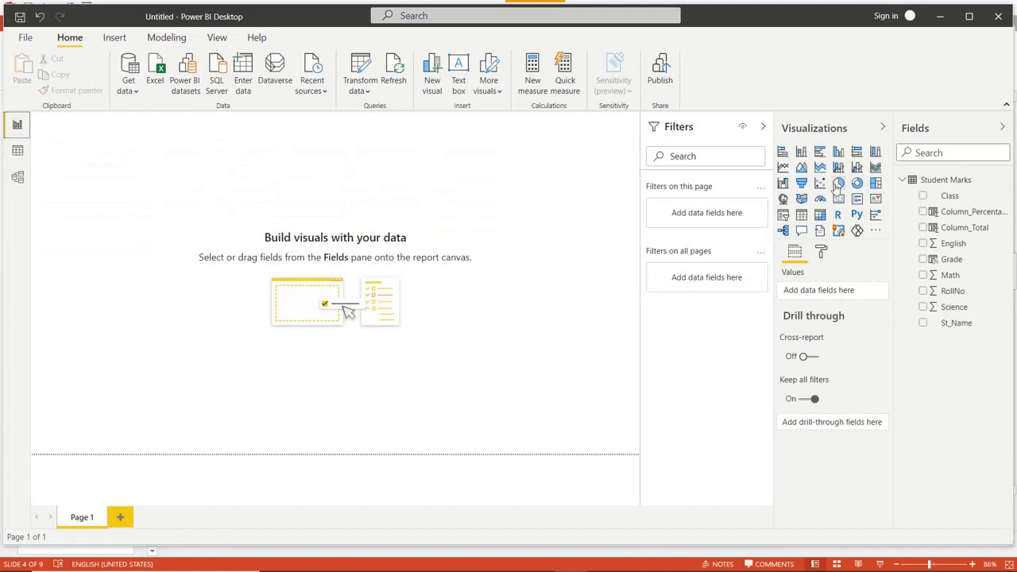
click(802, 151)
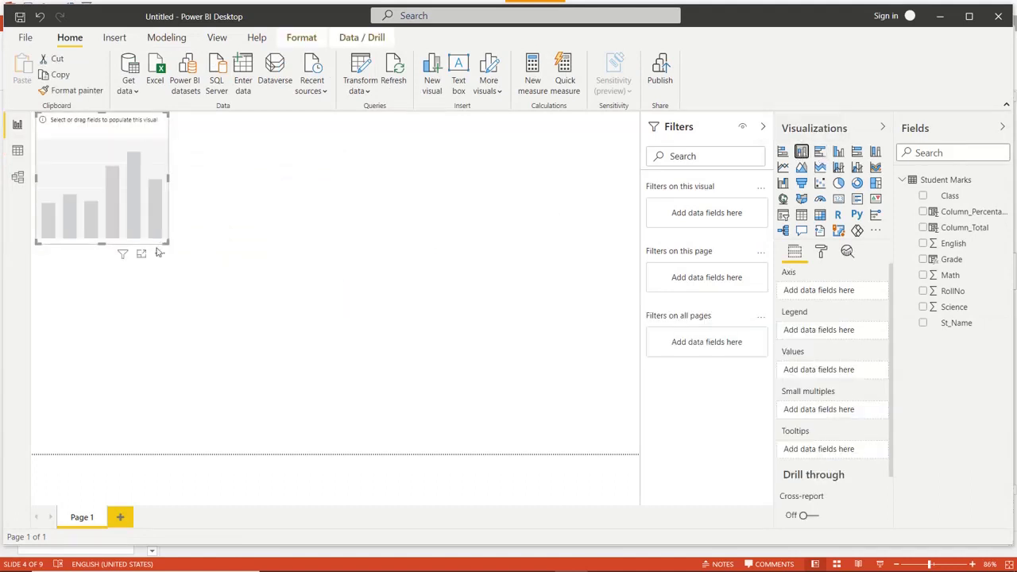
drag(169, 243, 625, 445)
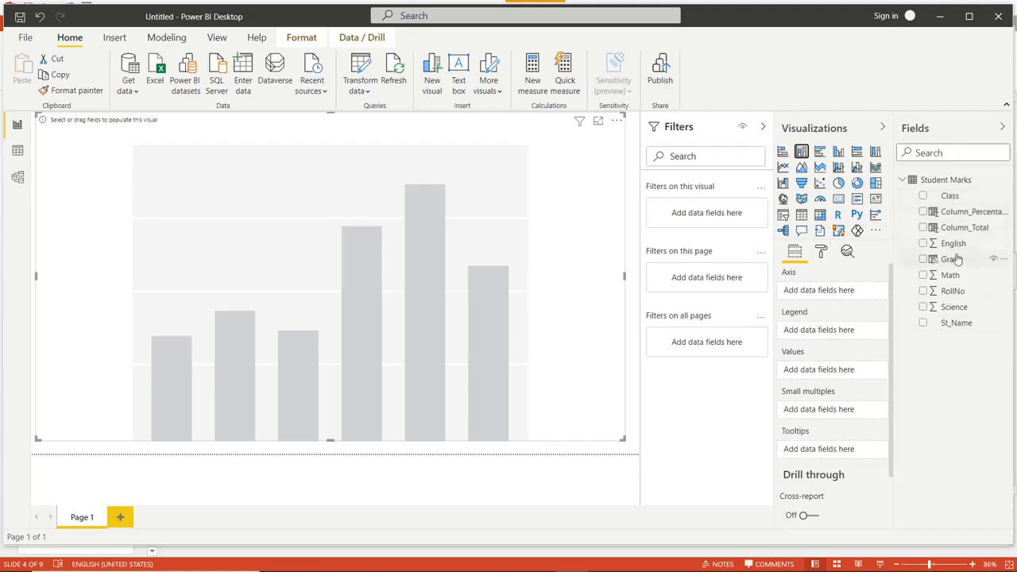
Assign Grade to the chart's axis, St_Name to its legend and Column_Total to its values
drag(951, 260, 827, 293)
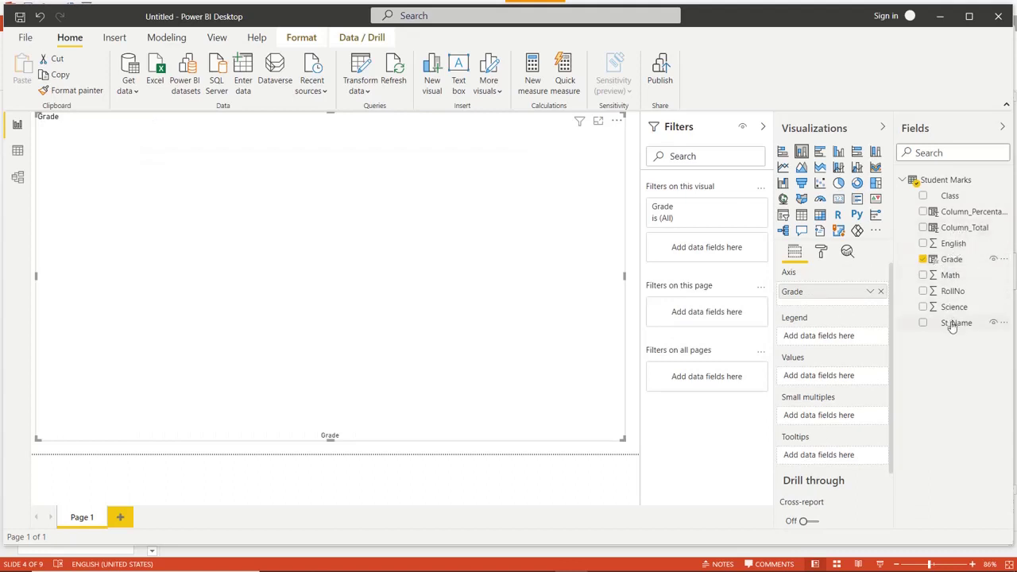
drag(951, 322, 875, 344)
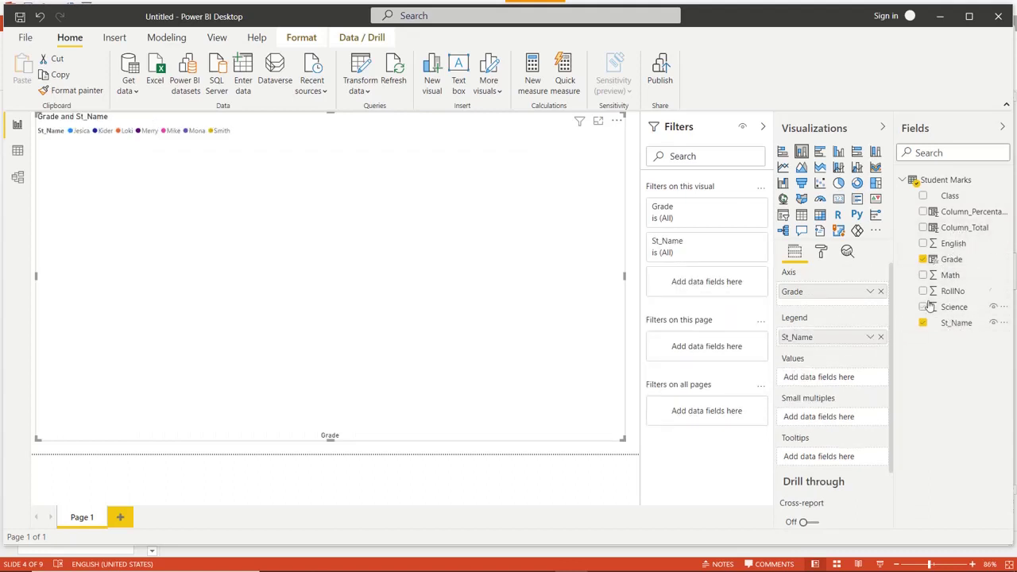
drag(958, 231, 850, 381)
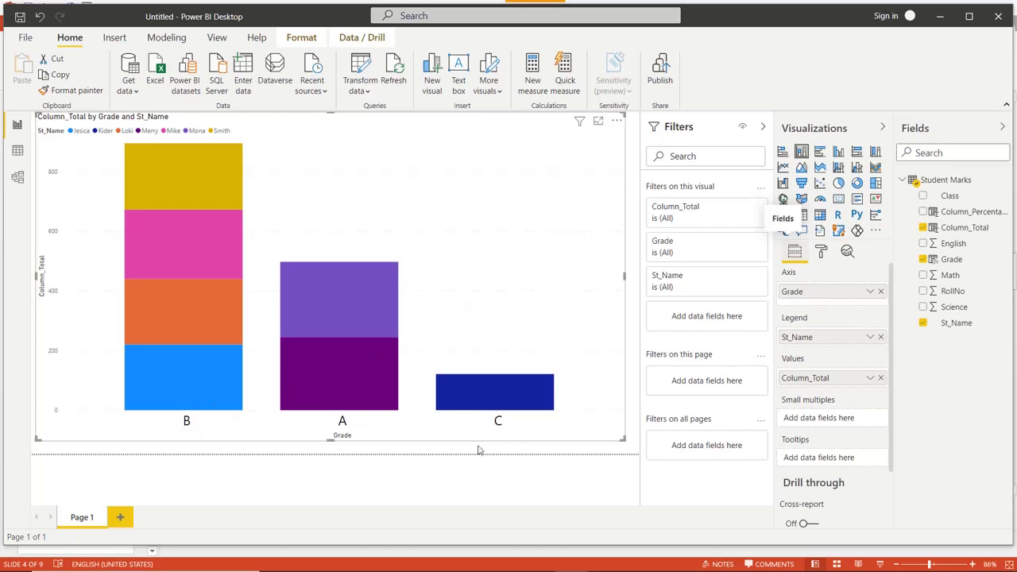
Inspect the student and total details of segments in the chart's B and C columns
mouse_move(212, 183)
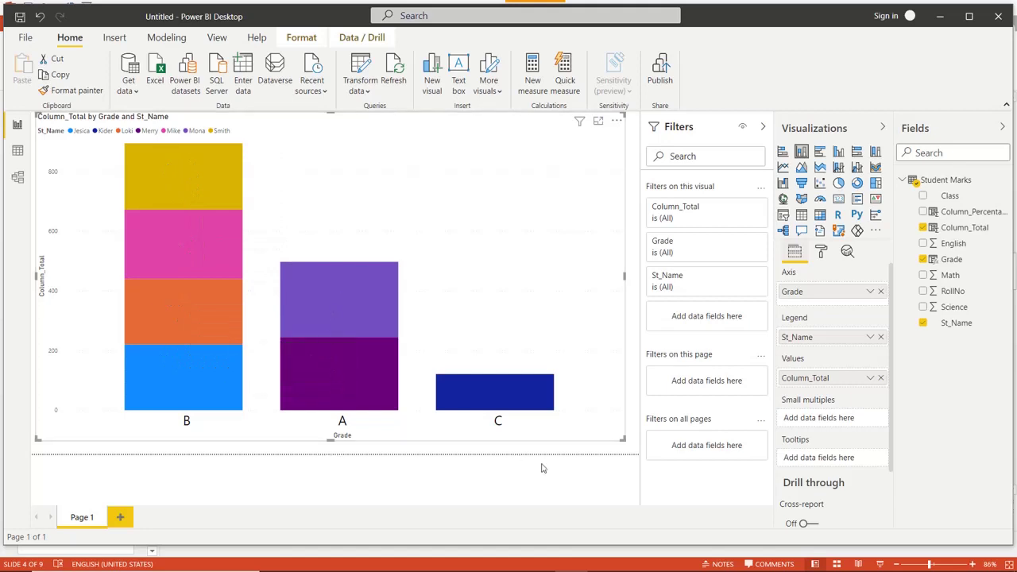
mouse_move(501, 399)
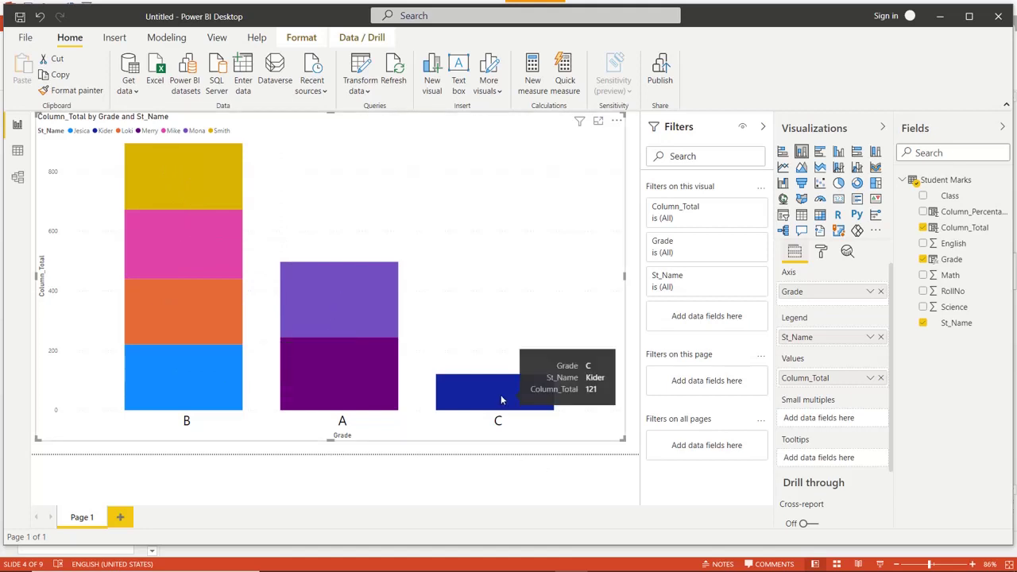
mouse_move(161, 174)
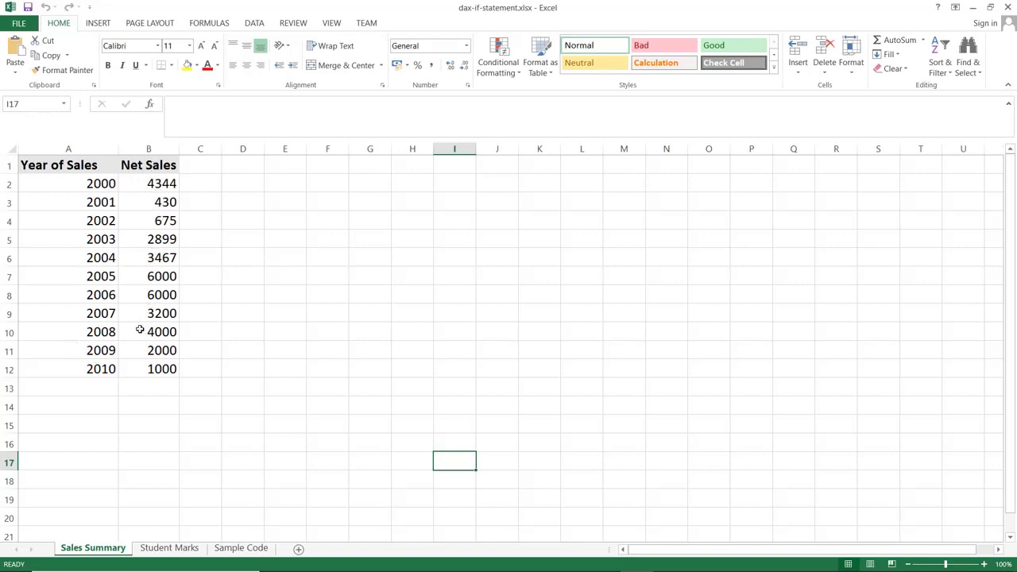
Switch to Power BI Desktop and display the rows of the Sales Summary table in the data view
mouse_move(620, 567)
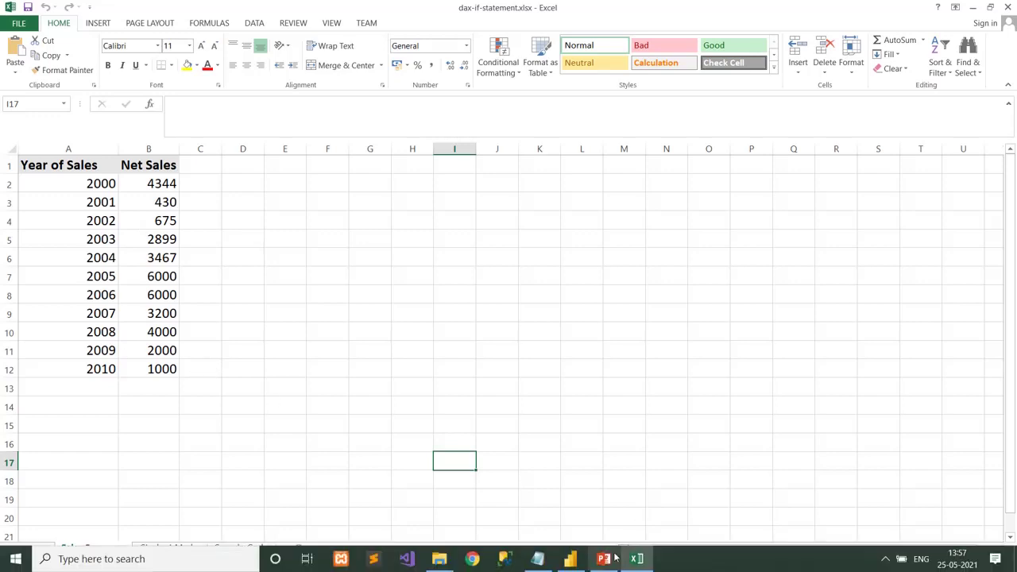
click(573, 560)
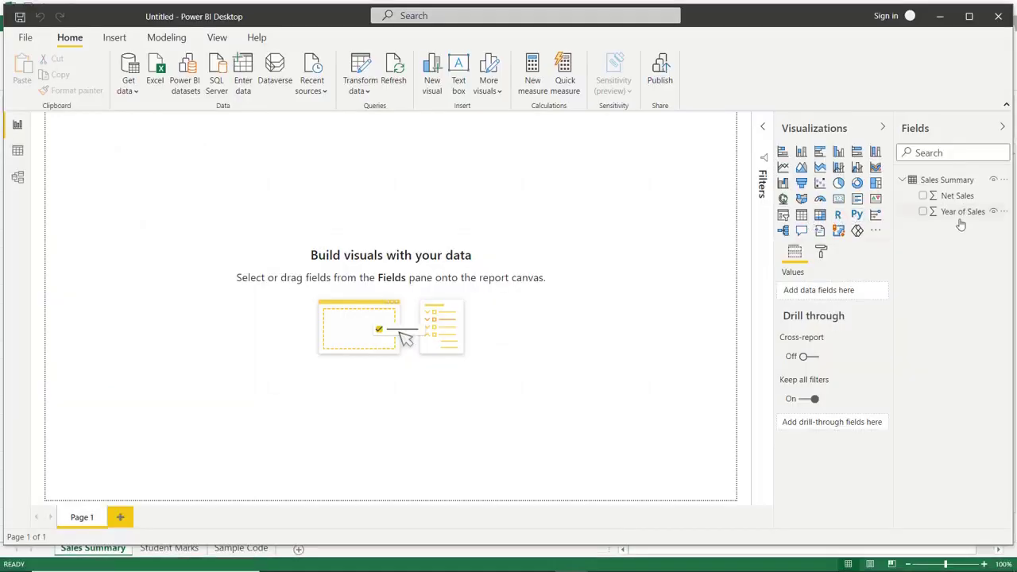
mouse_move(954, 188)
click(18, 150)
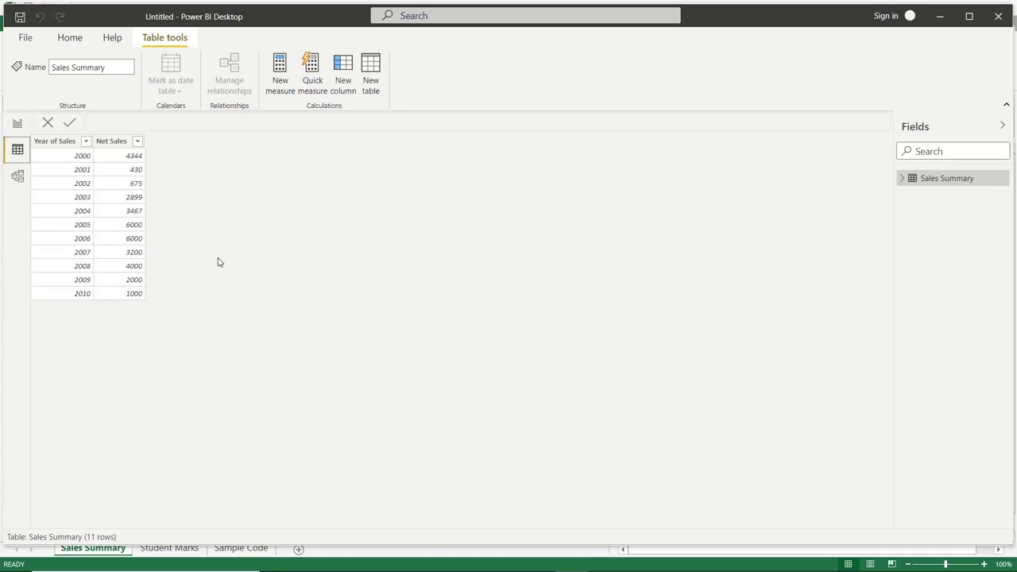
Add a calculated column to the Sales Summary table and name it Sales_status
right_click(930, 182)
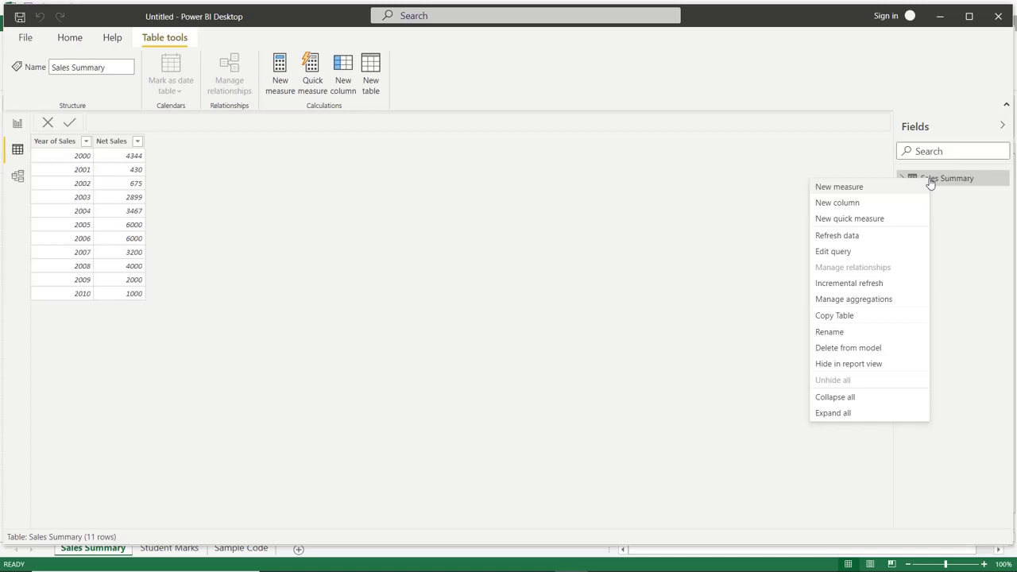
click(841, 203)
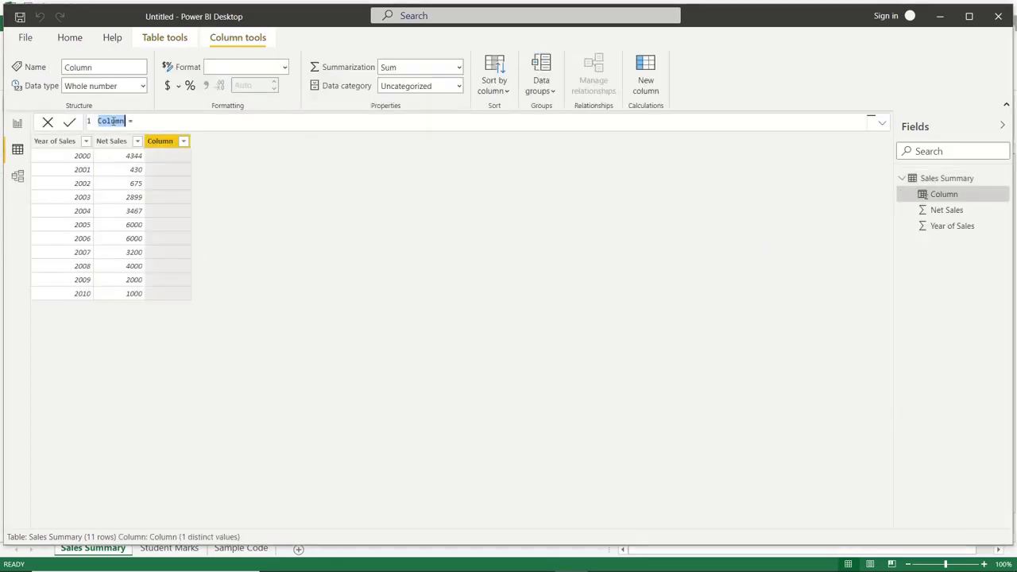
text(Sales_status)
Define and commit Sales_status with nested IF and AND: "Green" for Net Sales > 5000, "Yellow" for > 3000 and < 5000, otherwise "Red"
click(178, 121)
text(IF('Sales Summary'[Net Sales] > 5000,"Green",     IF(     AND('Sales Summary'[Net Sales] > 3000,'Sales Summary'[Net Sales]<5000),"Yellow","Red"     )     ))
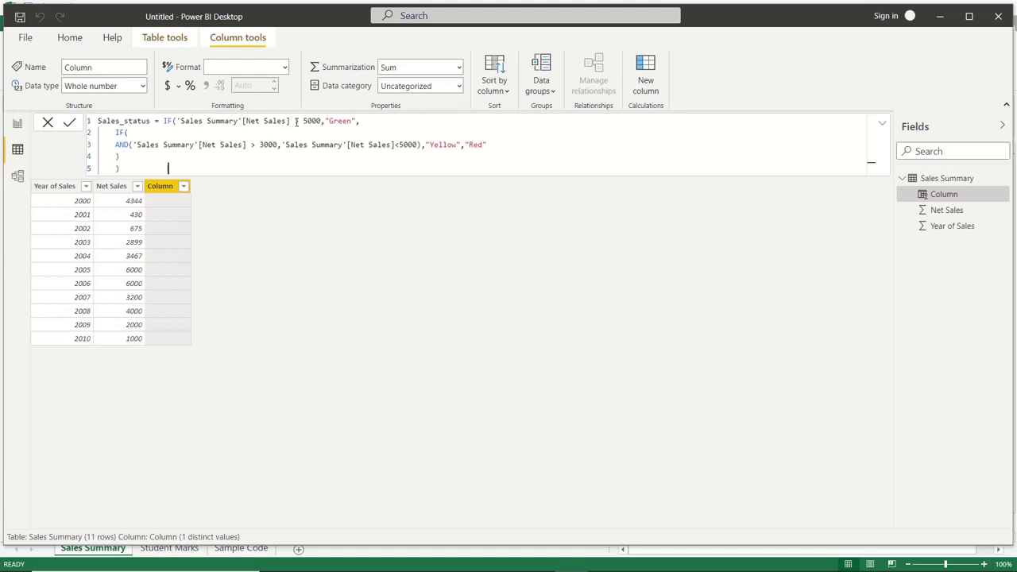
click(338, 122)
click(70, 124)
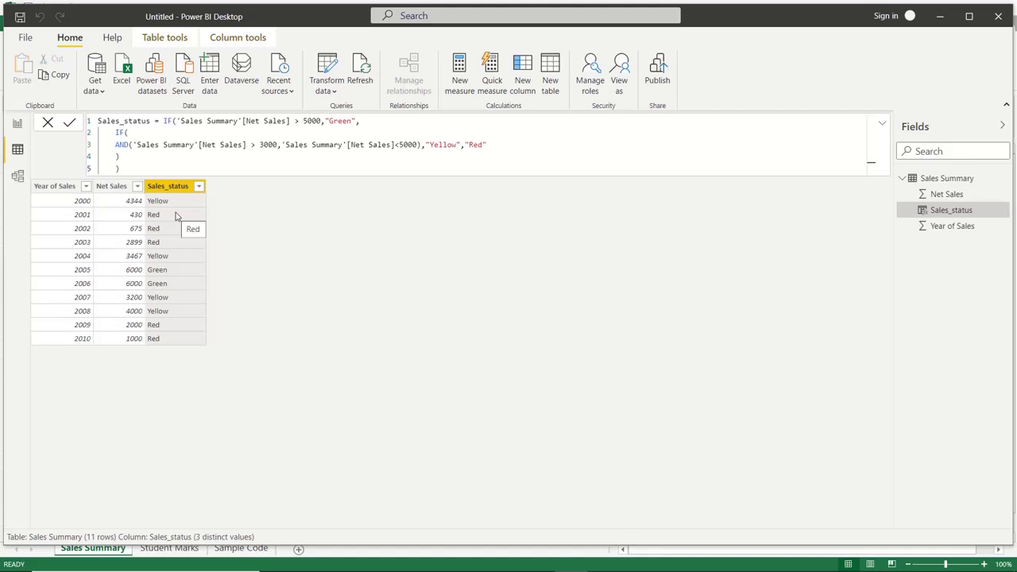
Add a table visual to the report page with Year of Sales, Net Sales and Sales_status as its values
click(18, 123)
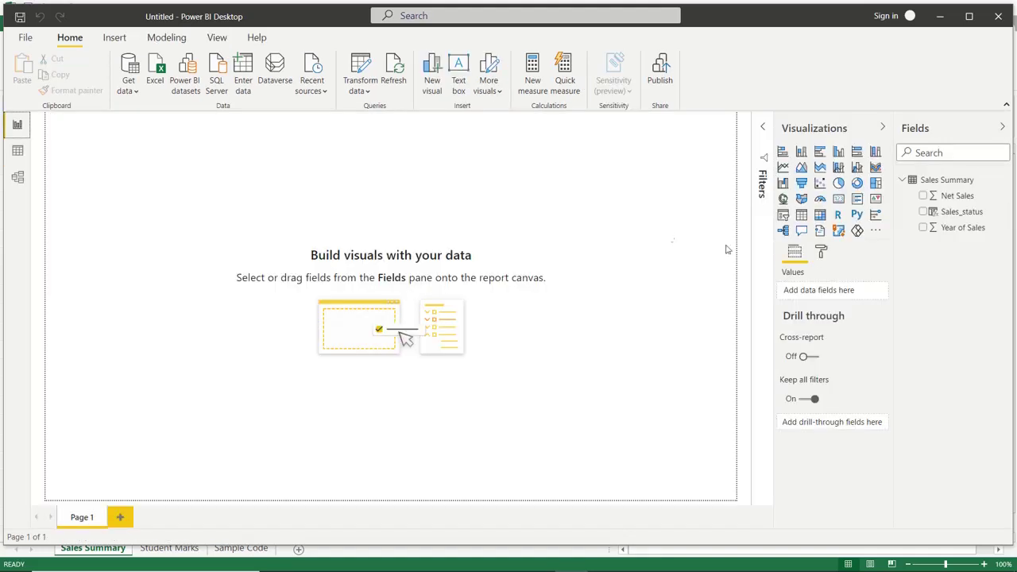
click(801, 216)
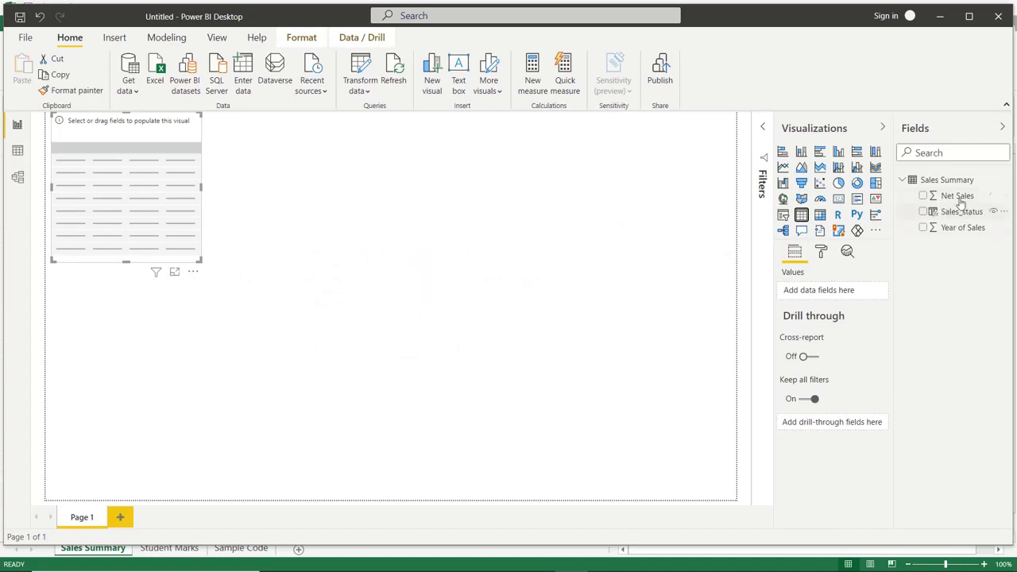
drag(958, 230, 826, 291)
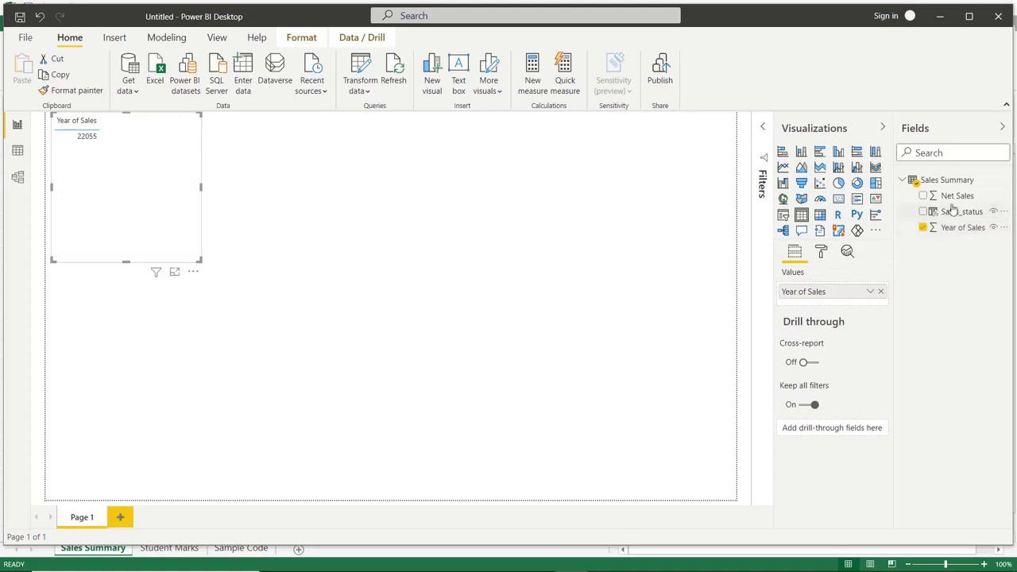
drag(954, 198, 850, 305)
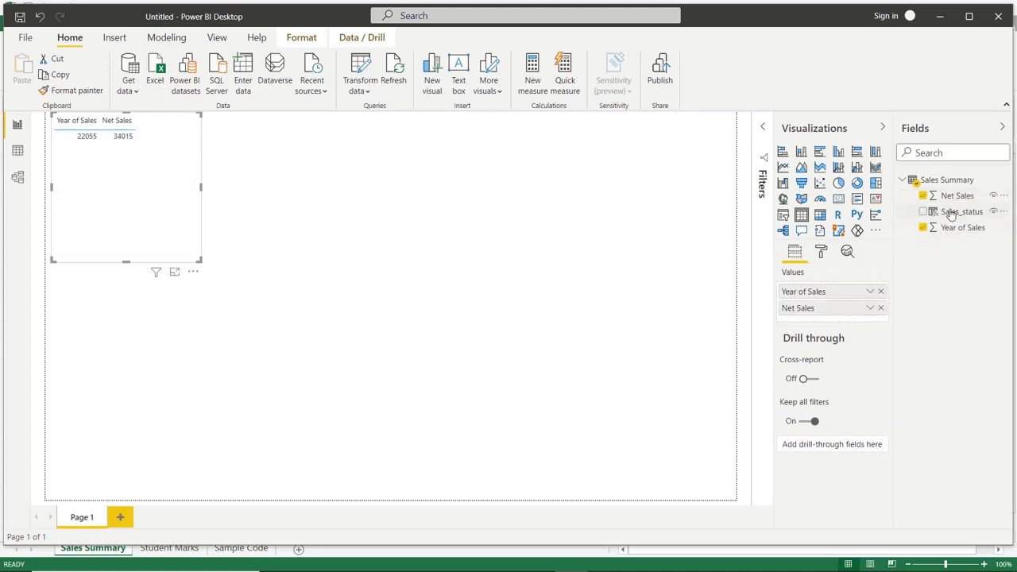
drag(950, 213, 812, 318)
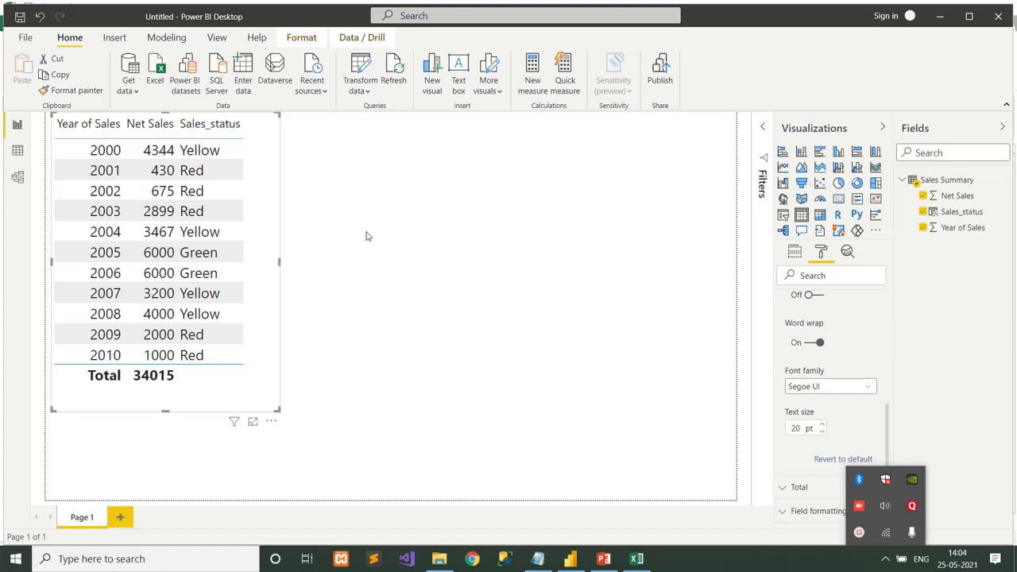
Turn on conditional background color formatting for the Sales_status column of the table visual
click(825, 251)
click(782, 471)
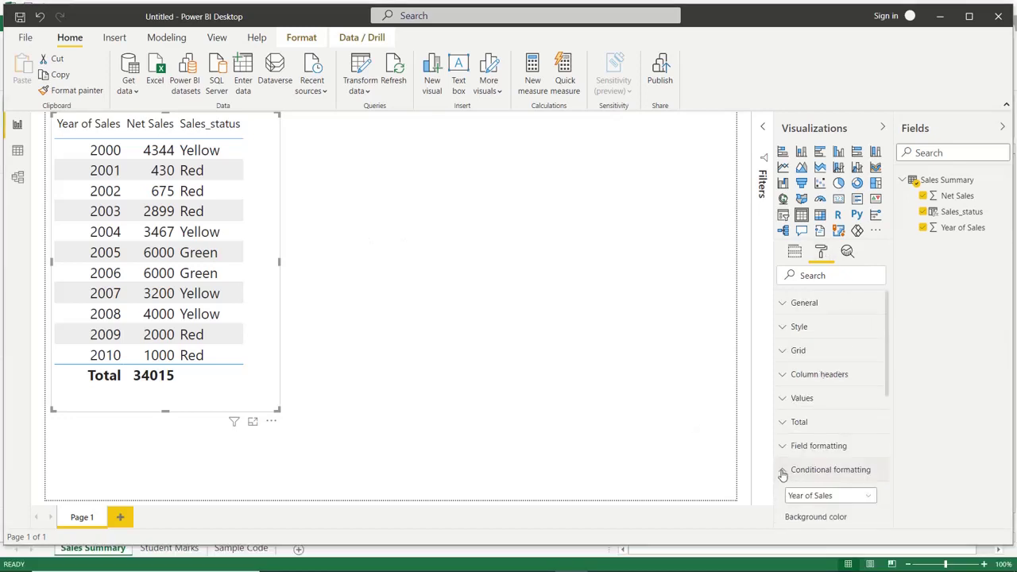
scroll(866, 415, down, 2)
click(868, 405)
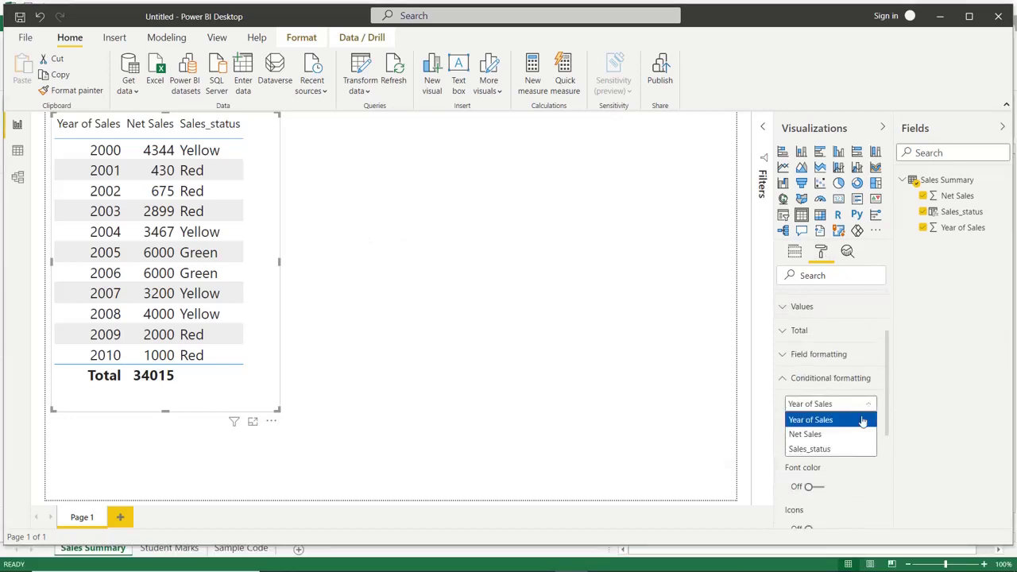
click(812, 450)
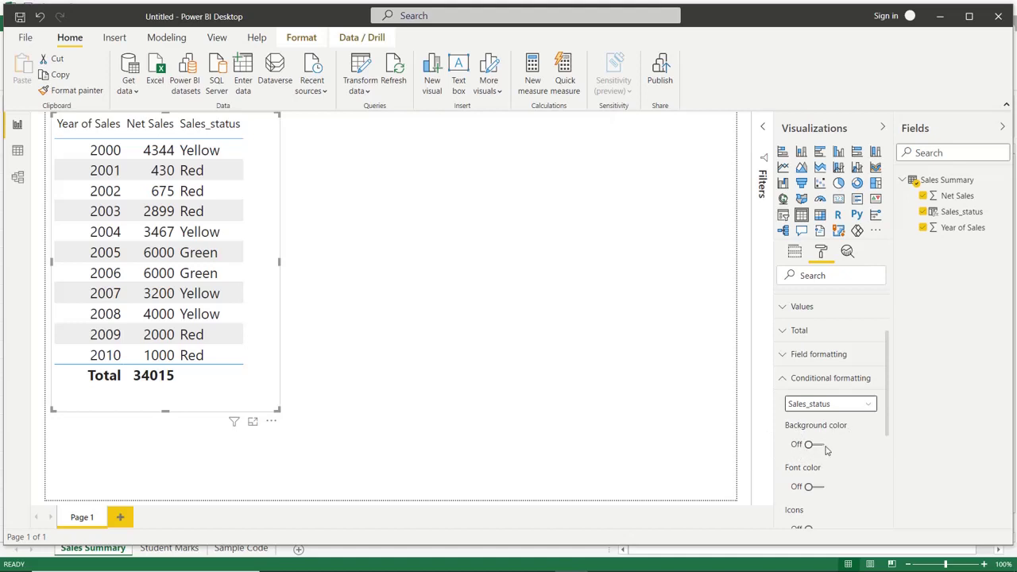
click(822, 447)
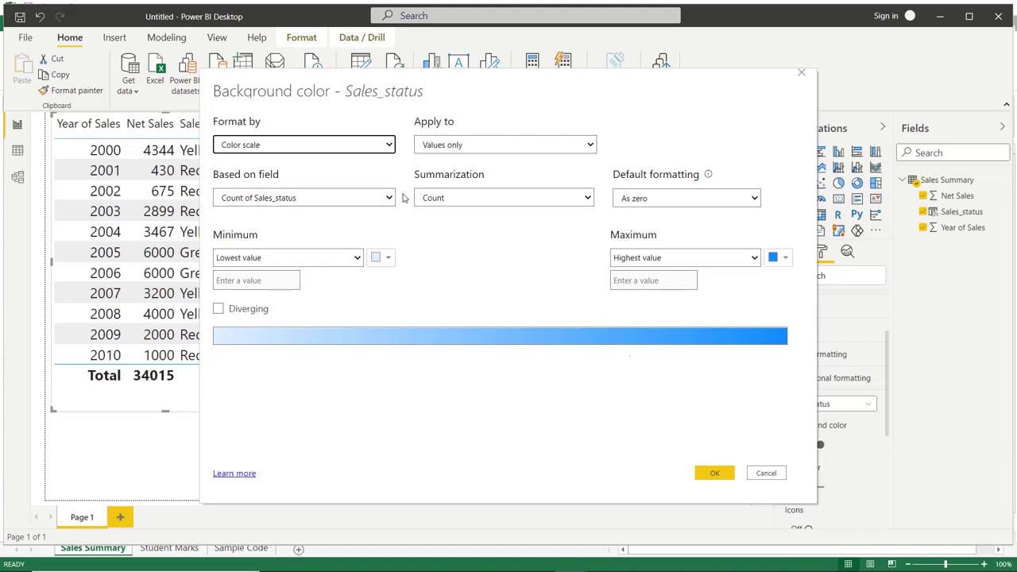
Set the Sales_status background color to be formatted by field value and apply it
click(267, 147)
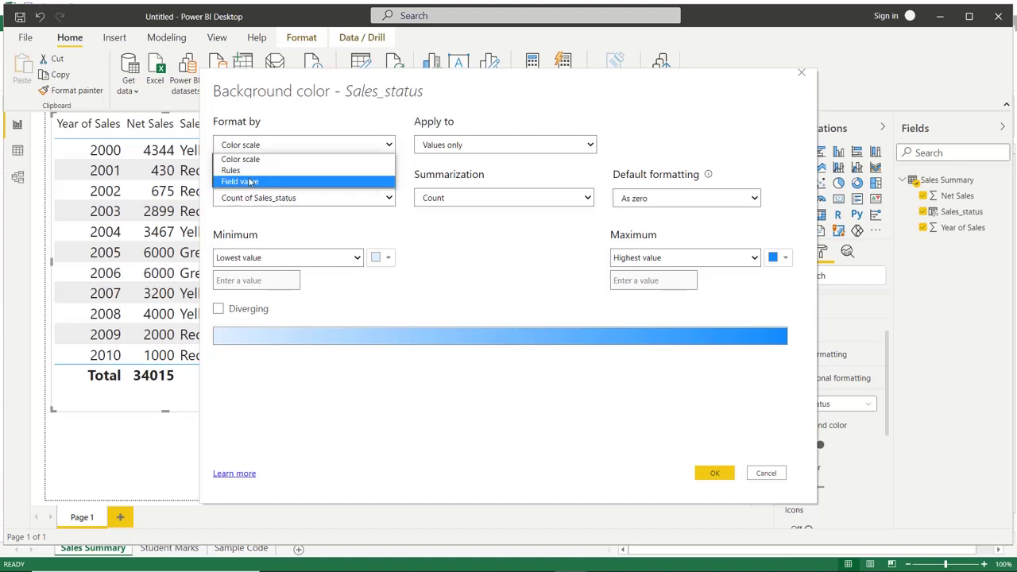
click(249, 181)
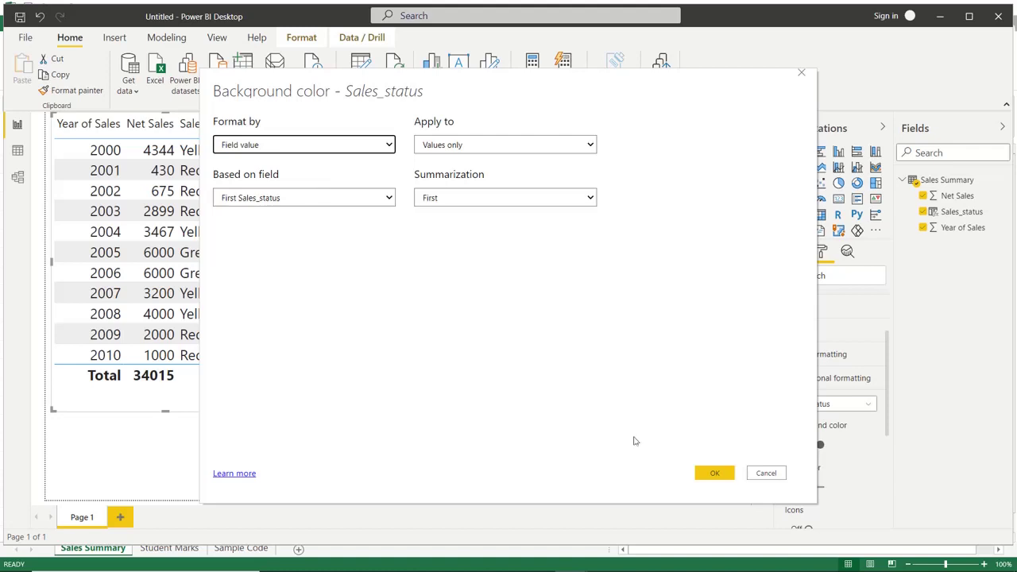
click(715, 473)
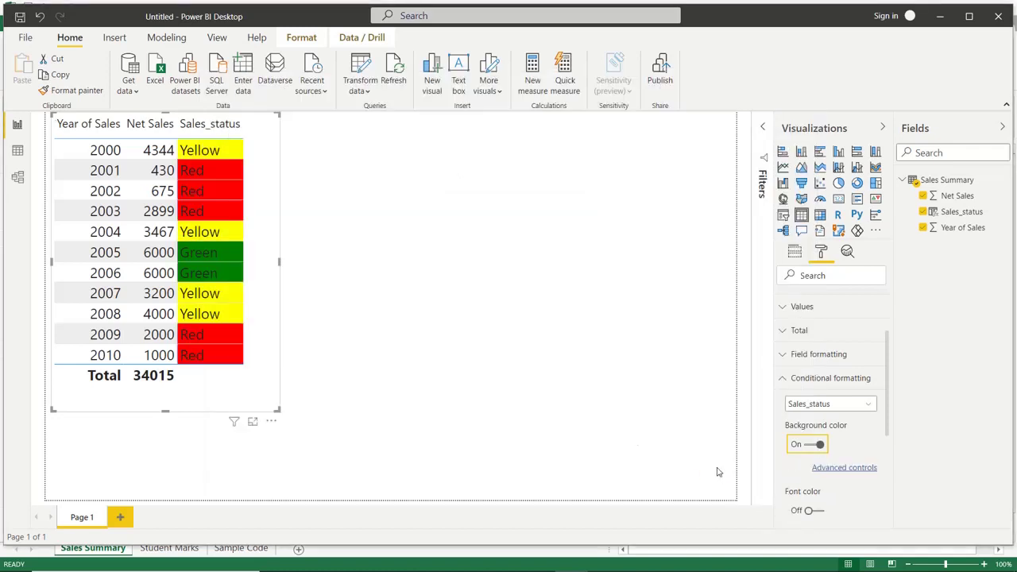